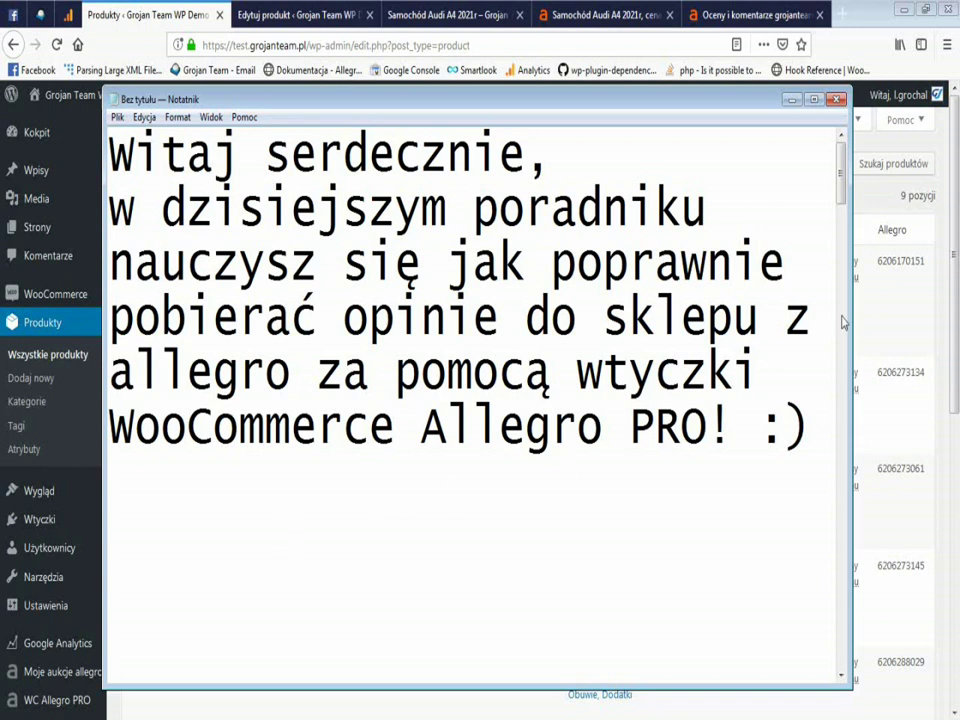
Read the Notepad instructions, switch to the browser and examine the products' auction IDs in the Allegro column.
drag(843, 165, 846, 228)
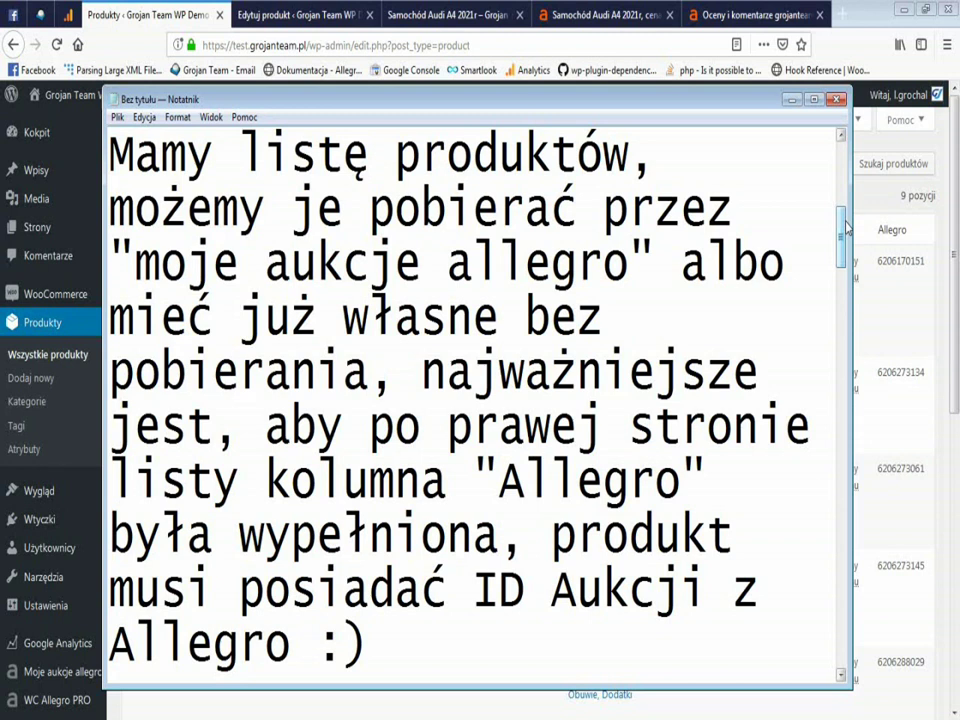
click(887, 187)
drag(872, 203, 936, 544)
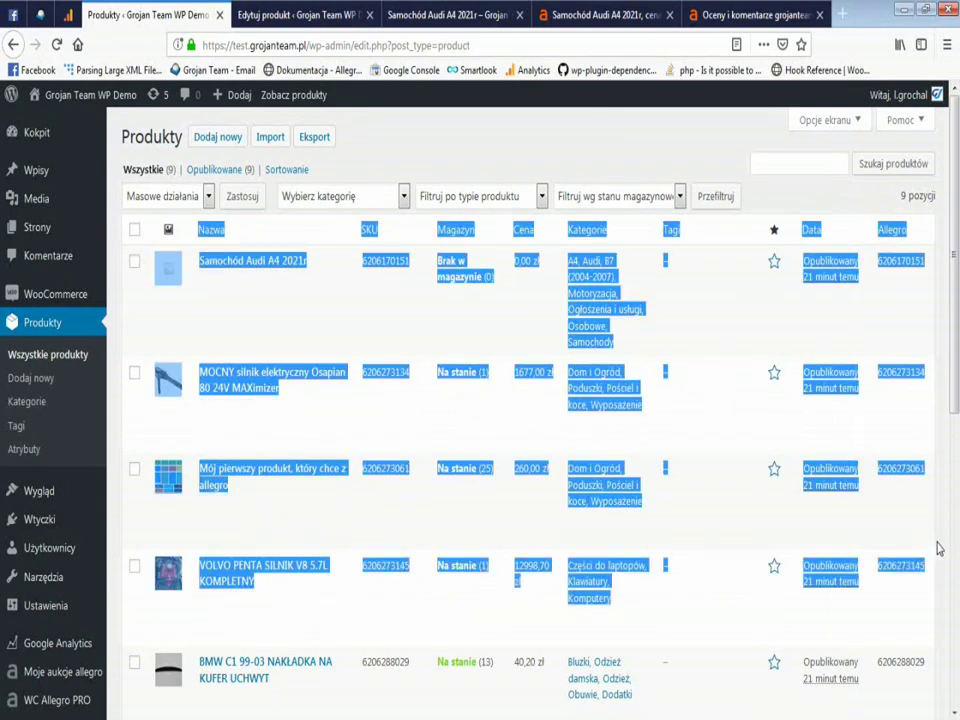
click(921, 553)
double_click(910, 565)
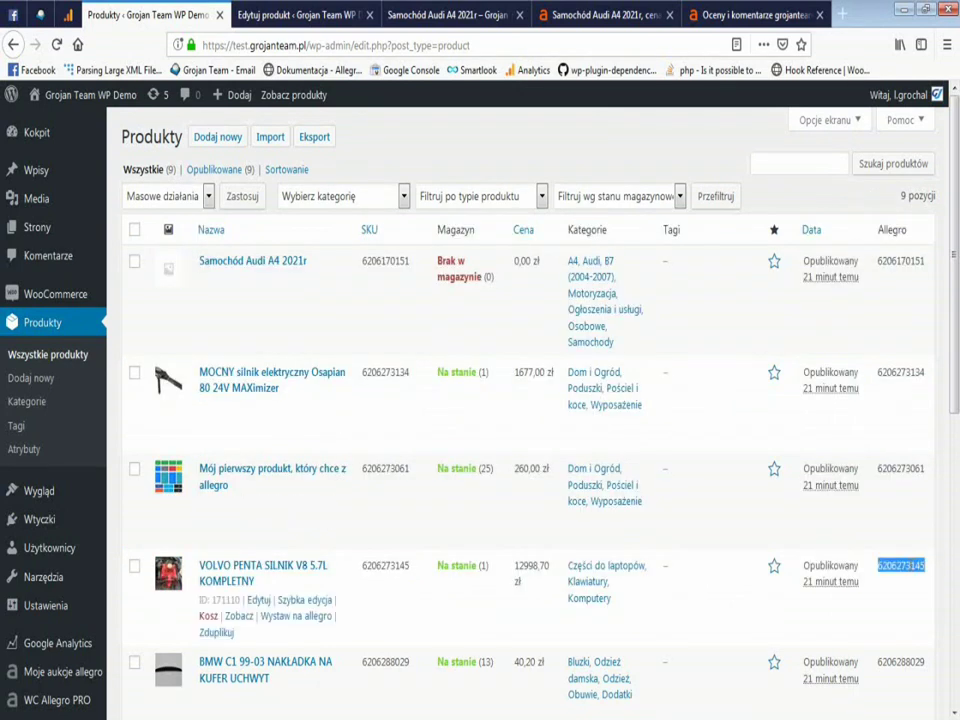
double_click(900, 468)
double_click(900, 372)
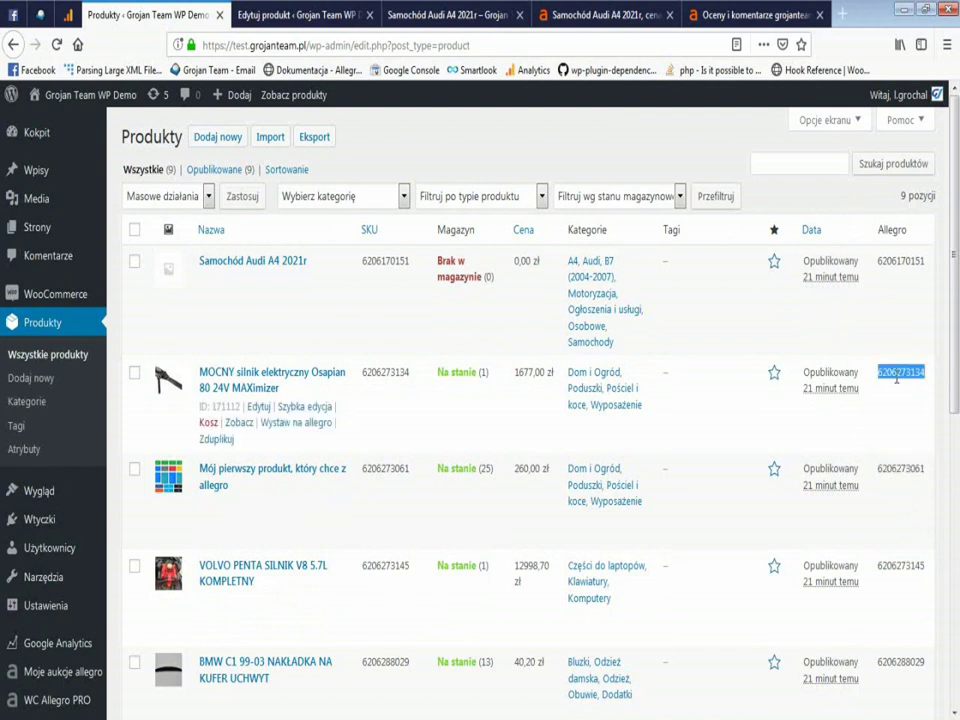
double_click(900, 261)
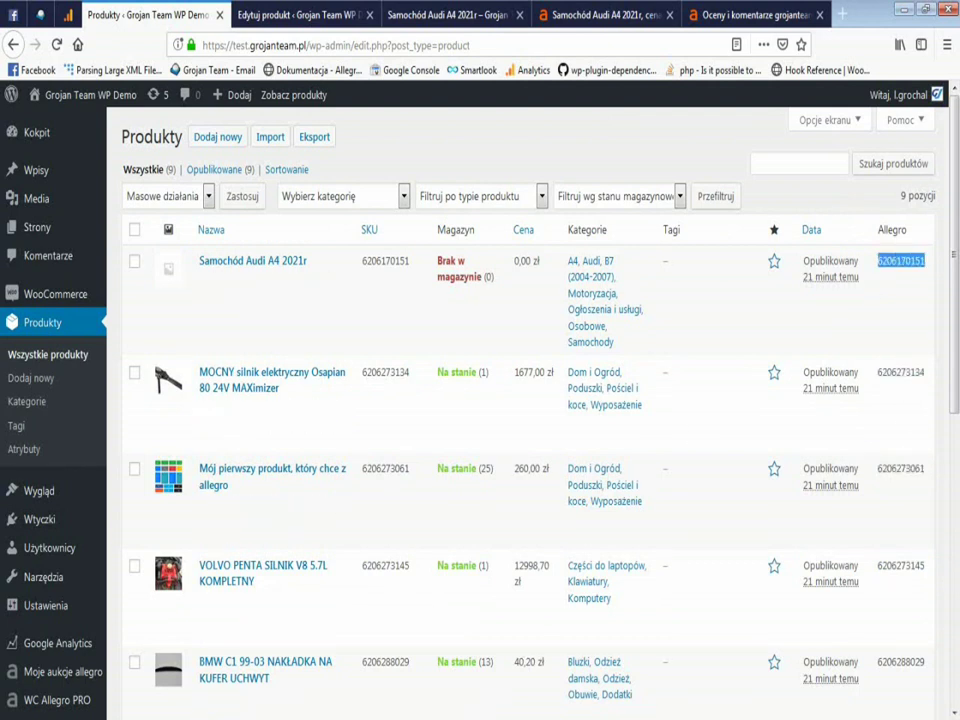
Open the last listed product, Samochód Audi A4 2021r, for editing and display its Allegro product data.
key(alt+Tab)
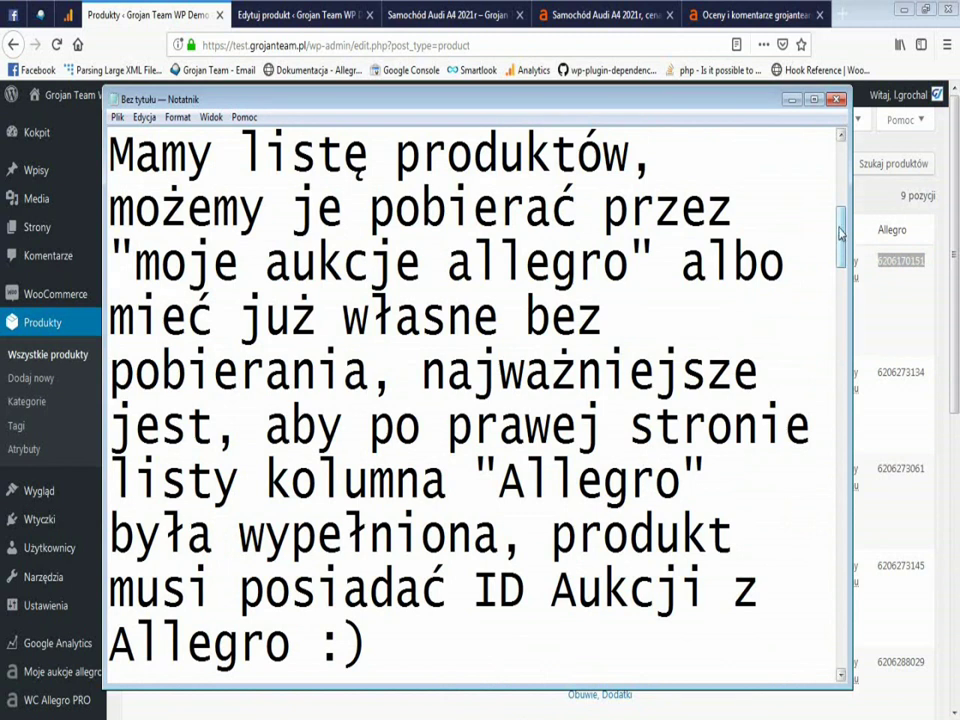
drag(842, 216, 843, 300)
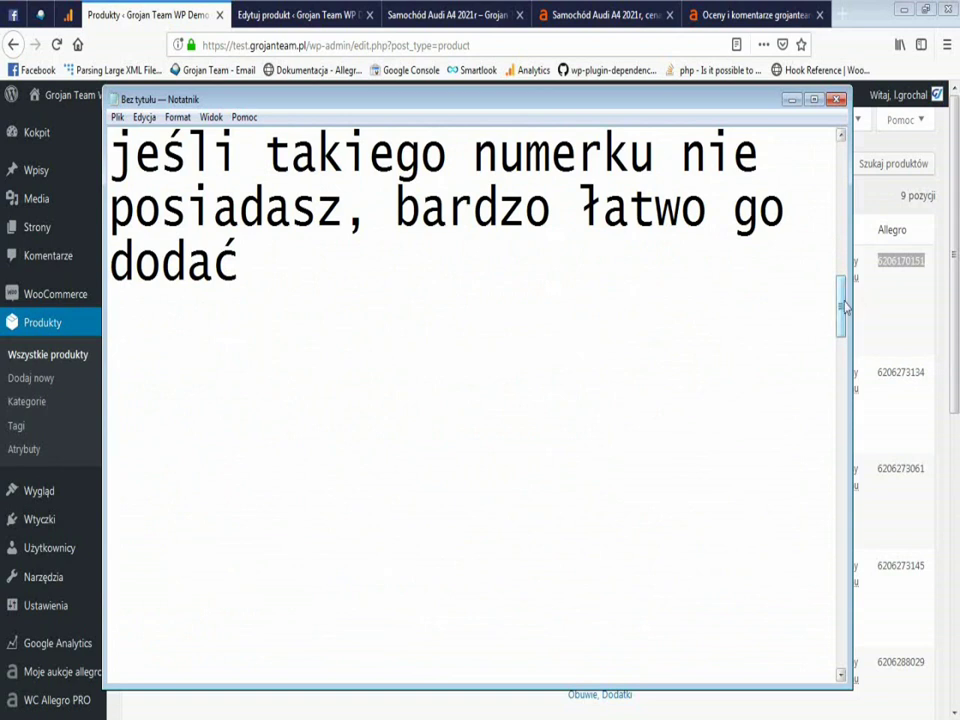
click(885, 180)
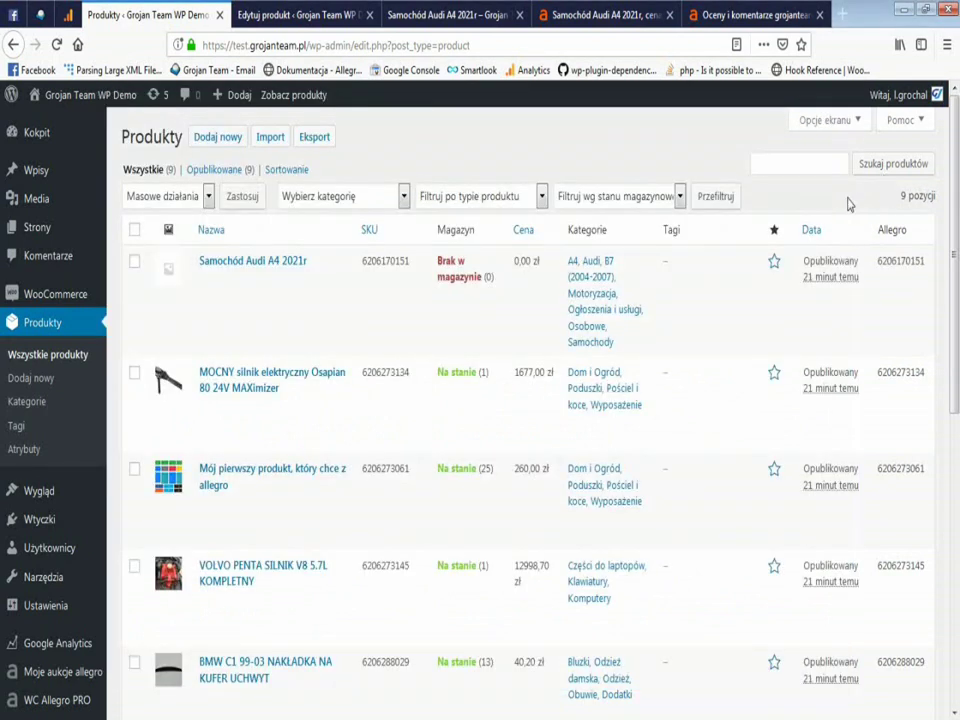
scroll(257, 290, down, 5)
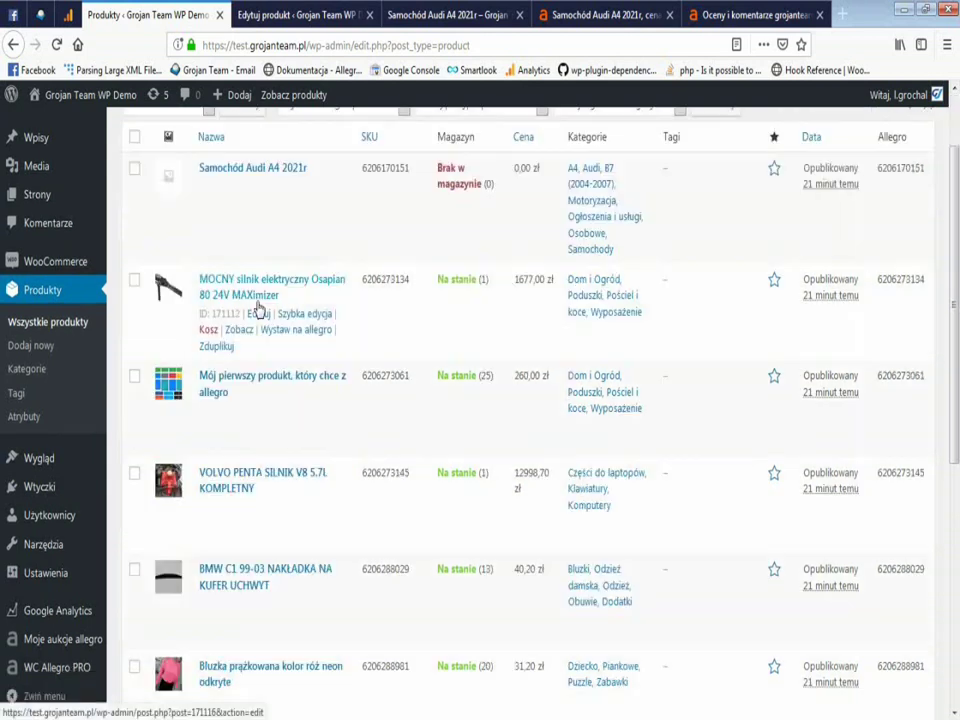
scroll(200, 490, down, 3)
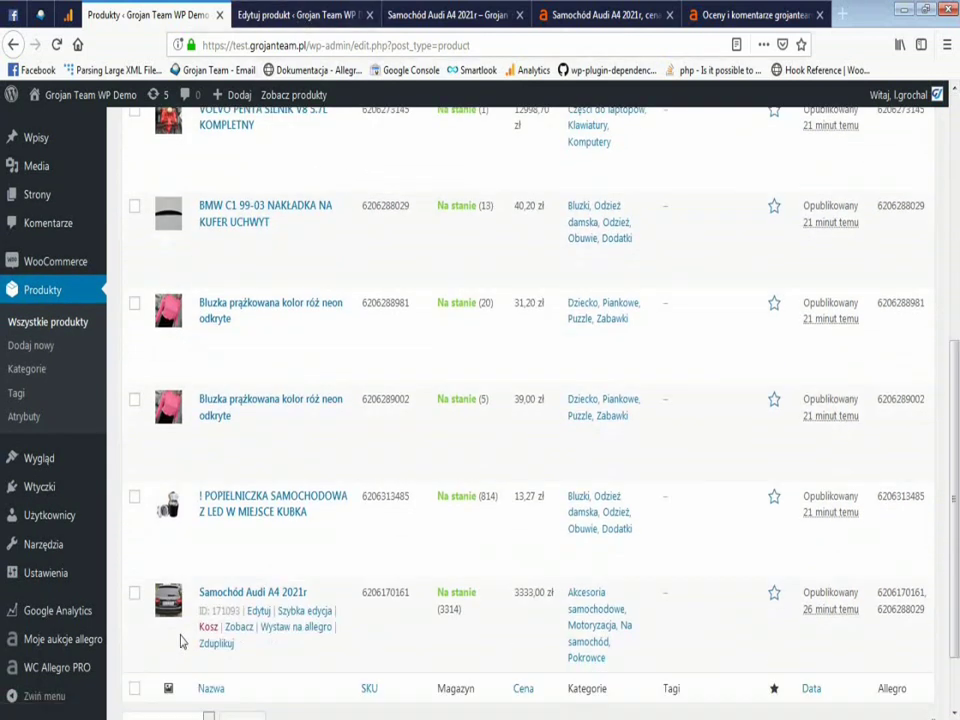
click(213, 508)
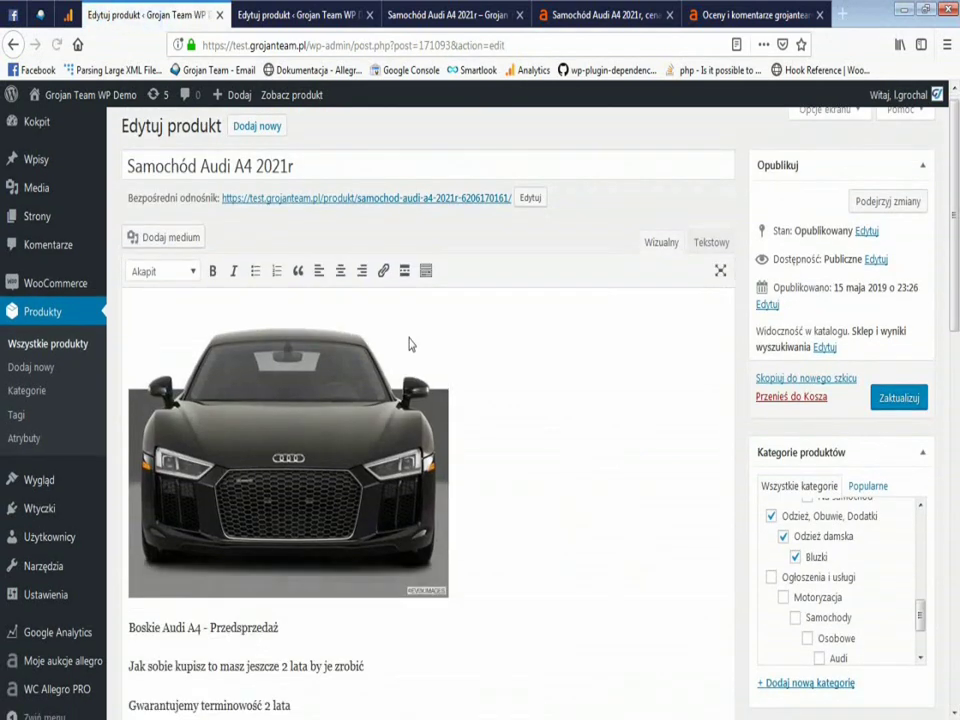
scroll(409, 340, down, 10)
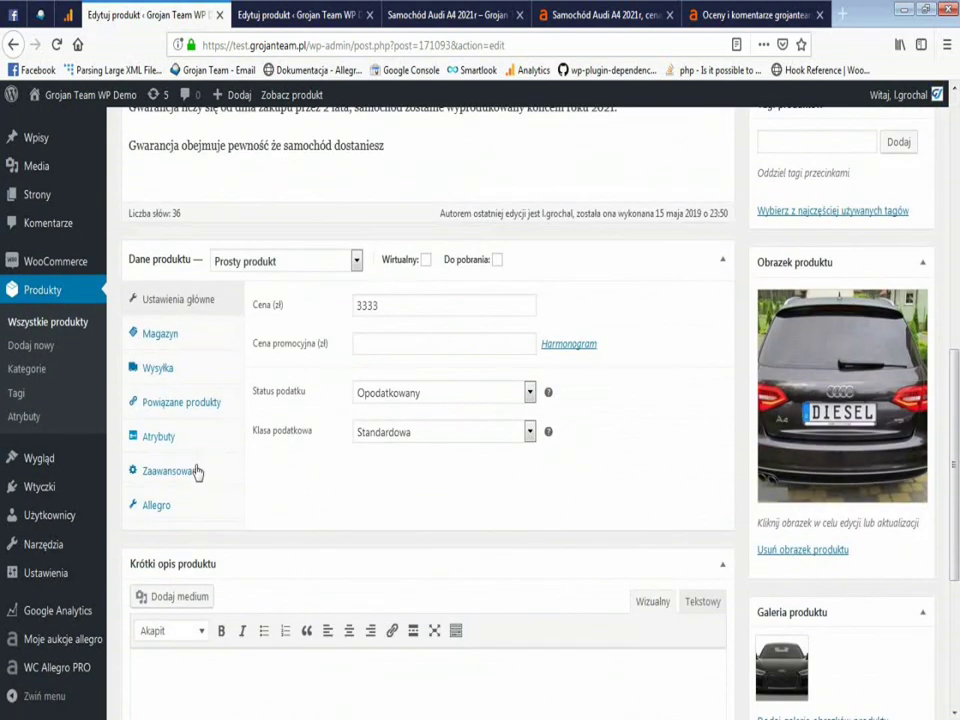
click(158, 506)
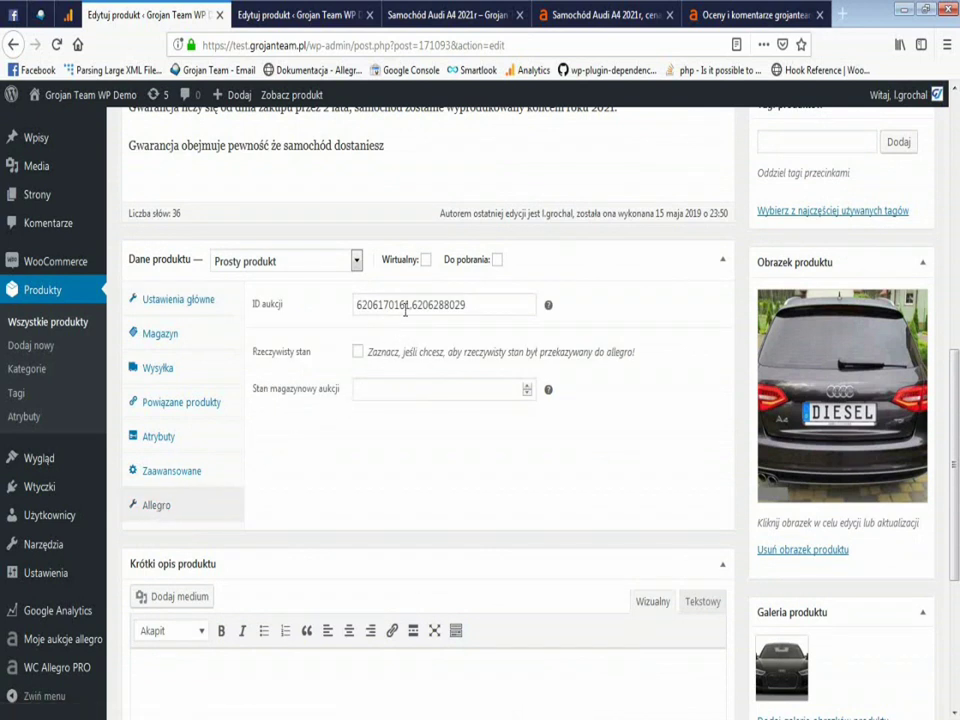
Examine the comma-separated auction numbers in the product's ID aukcji field.
drag(411, 307, 338, 308)
key(Left)
text(,)
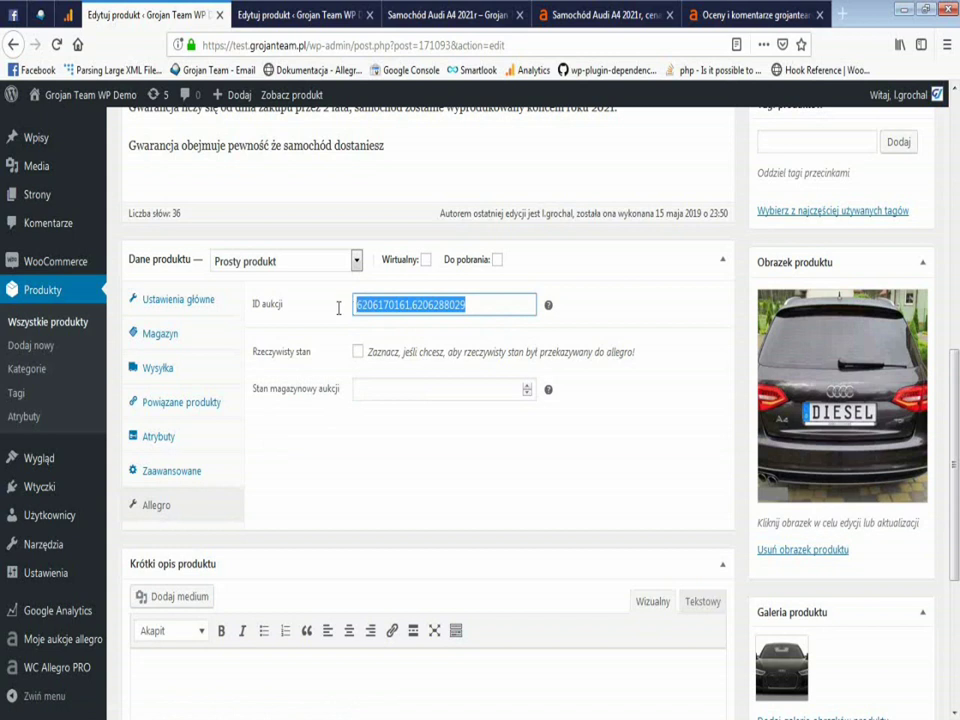
click(489, 306)
drag(476, 306, 351, 305)
click(478, 301)
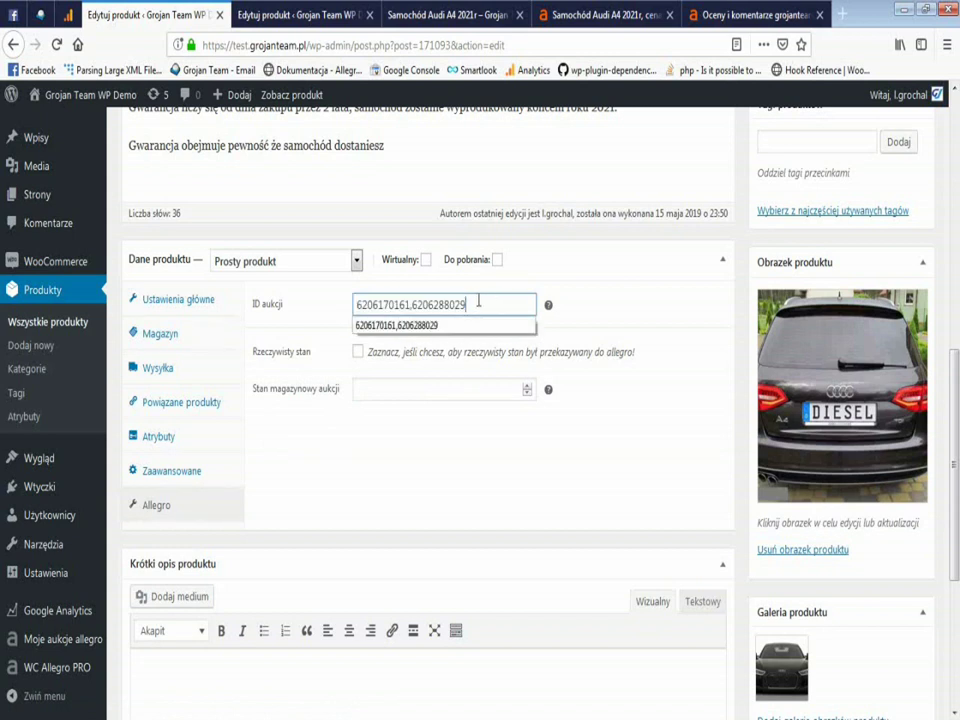
Switch to Notepad and read the notes on linking several auctions and enabling review synchronization.
key(alt+Tab)
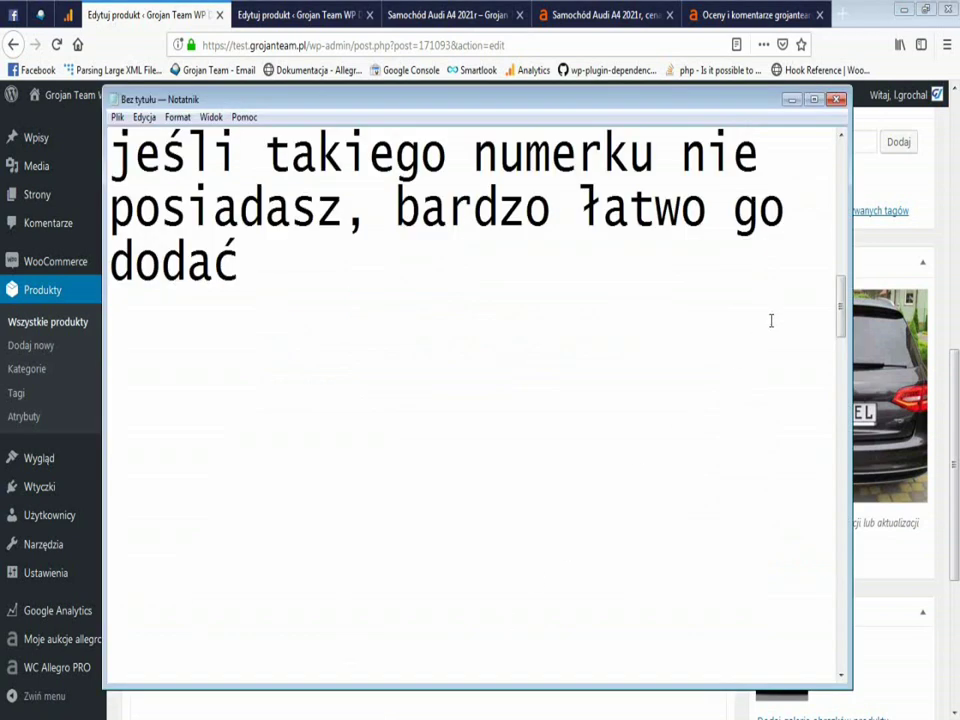
drag(840, 320, 840, 390)
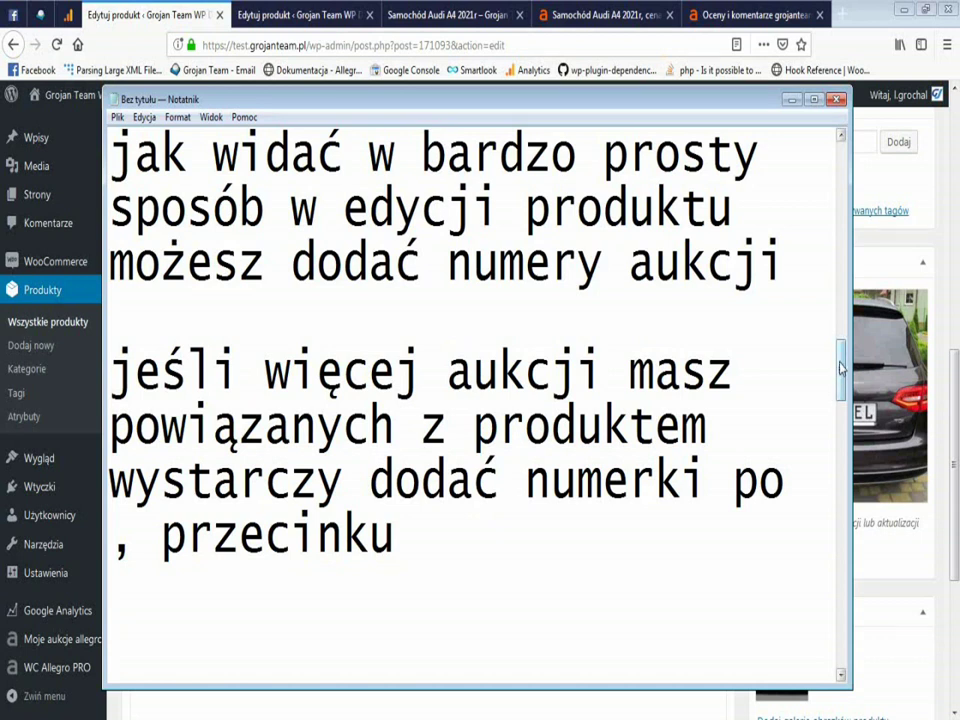
drag(841, 367, 843, 456)
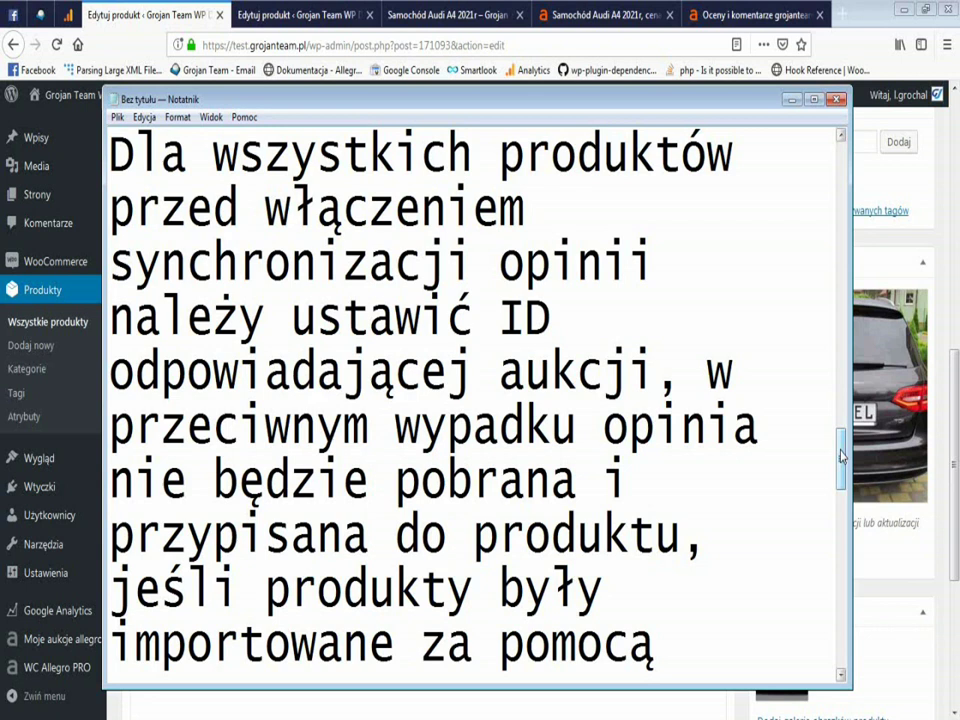
drag(841, 456, 842, 541)
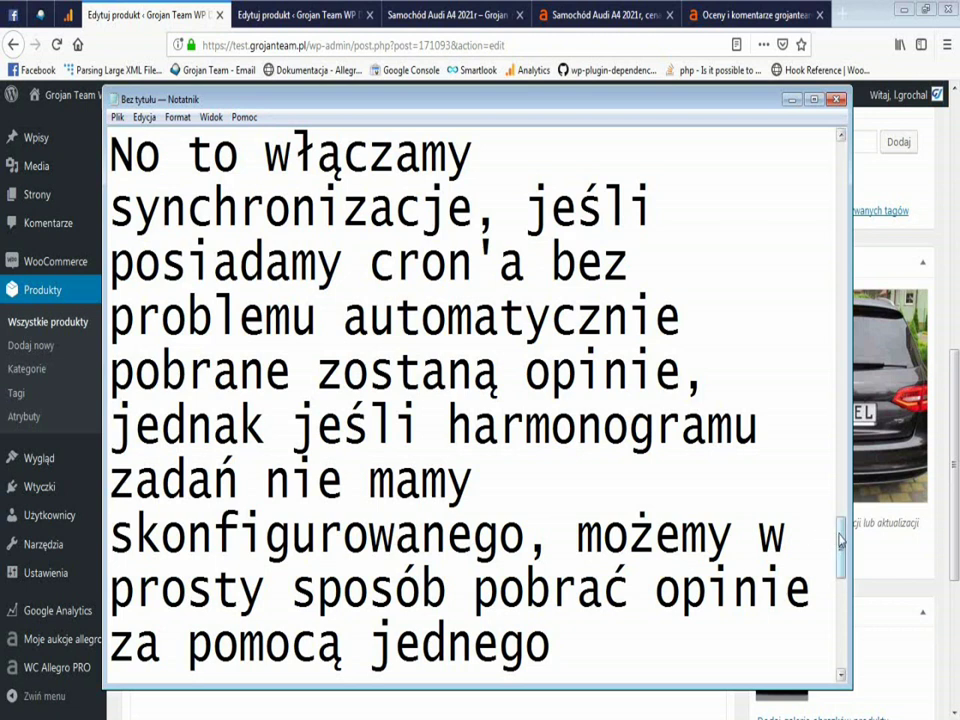
drag(841, 545, 842, 553)
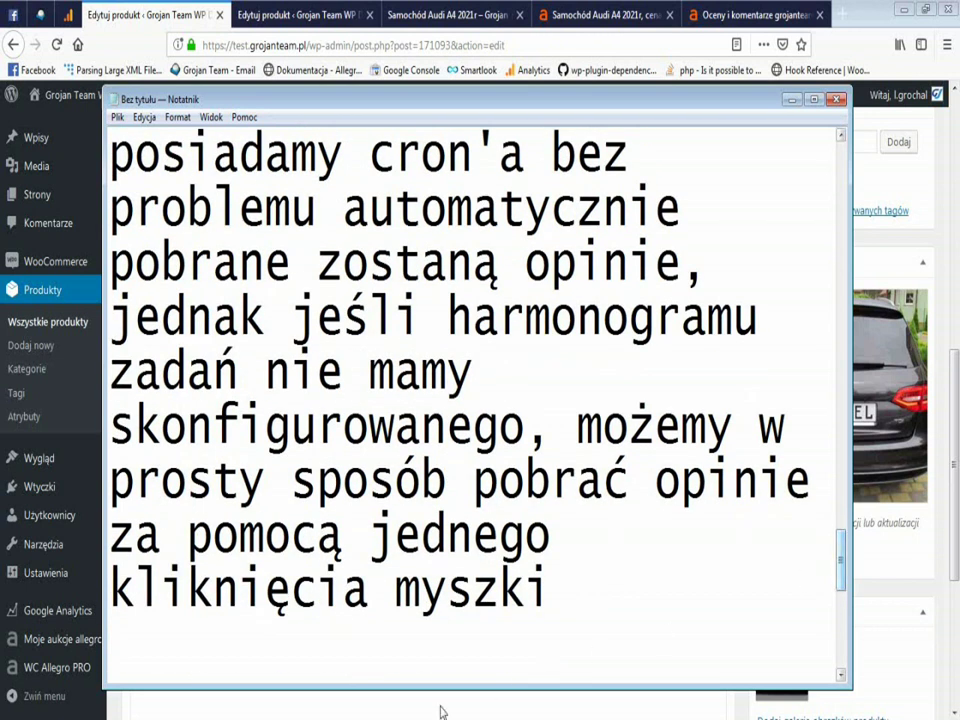
Switch to the browser, set Pobieraj oceny to Tak in the WC Allegro PRO order settings and save.
click(305, 706)
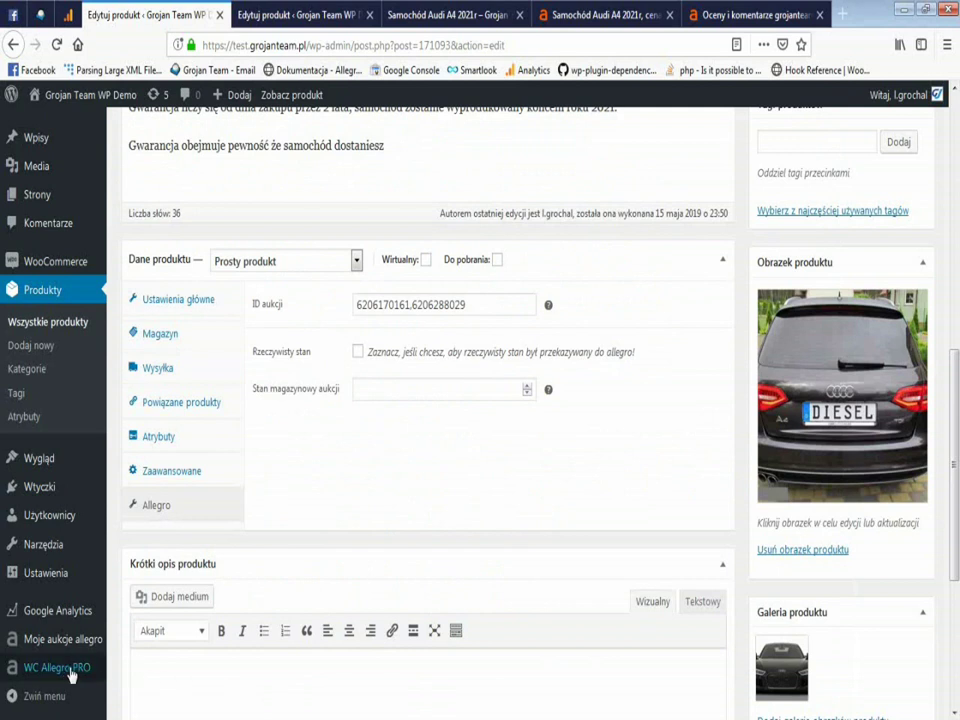
mouse_move(75, 668)
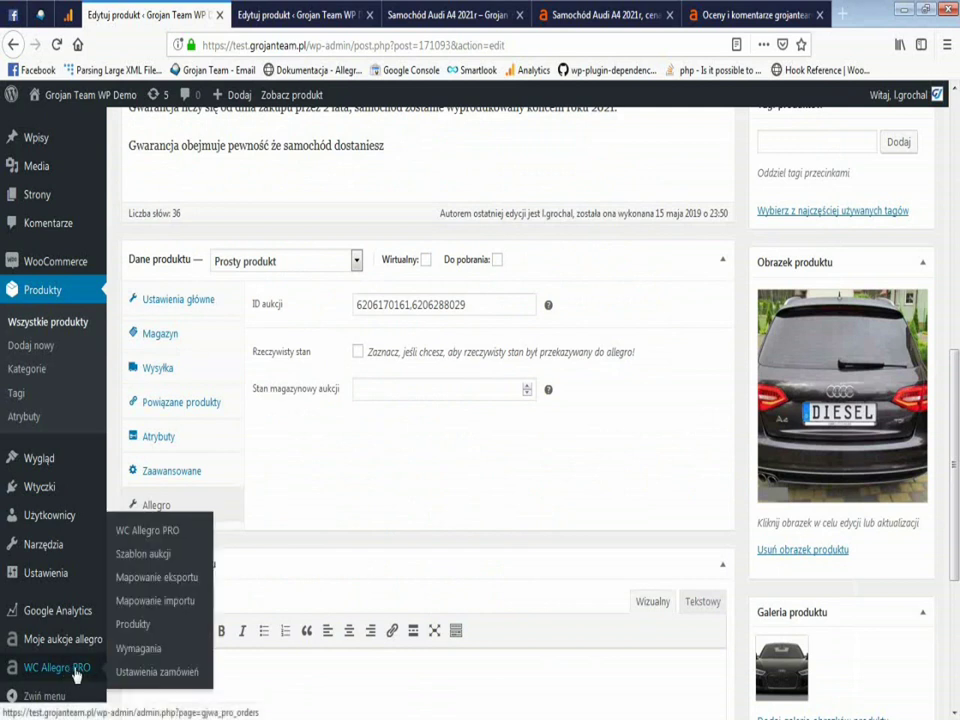
click(157, 673)
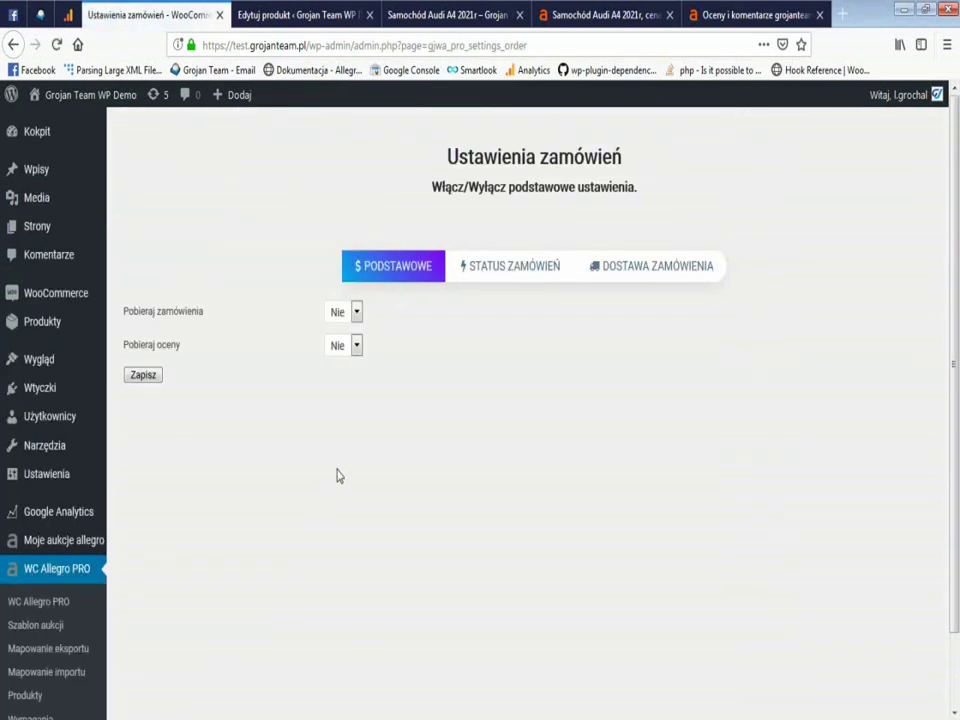
triple_click(134, 347)
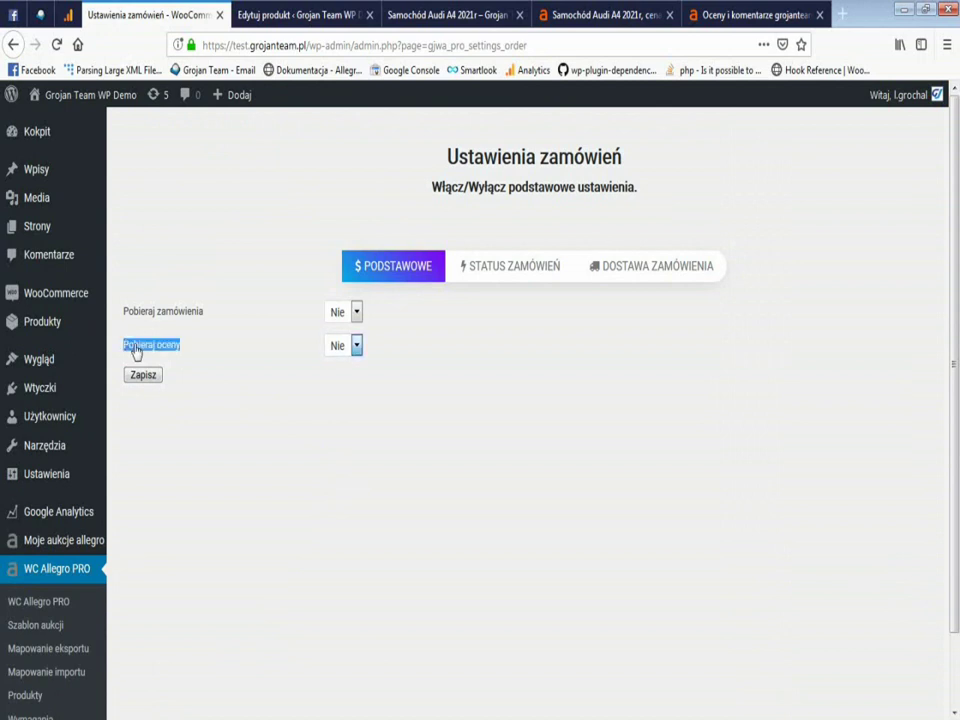
click(136, 347)
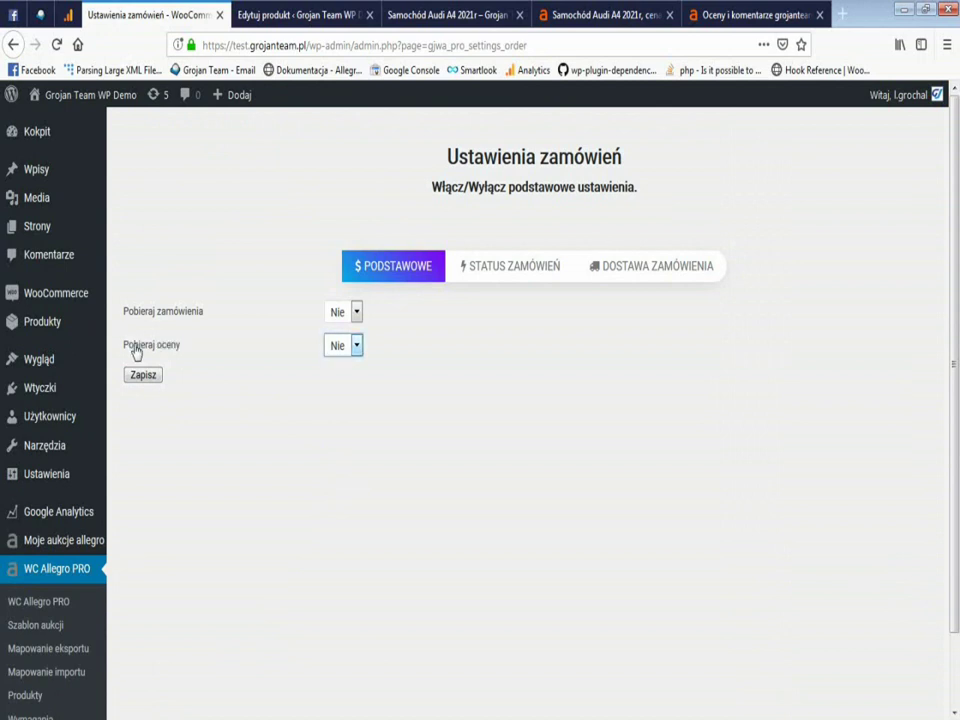
click(339, 347)
click(345, 401)
click(146, 378)
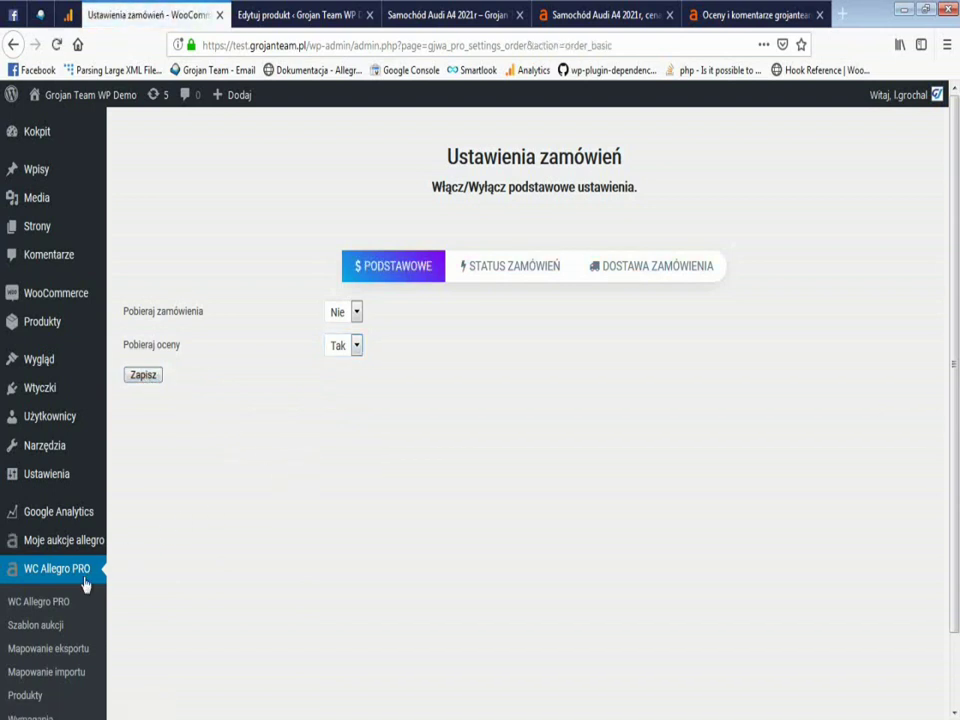
Import all reviews from Allegro on the WC Allegro PRO orders page and check the import message.
click(37, 603)
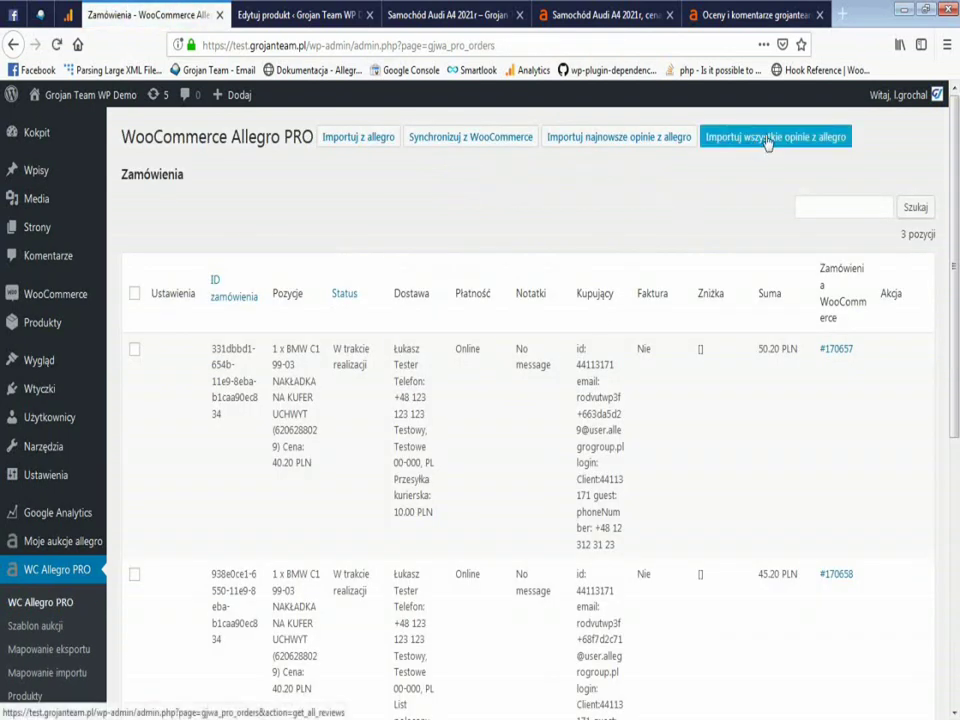
click(768, 140)
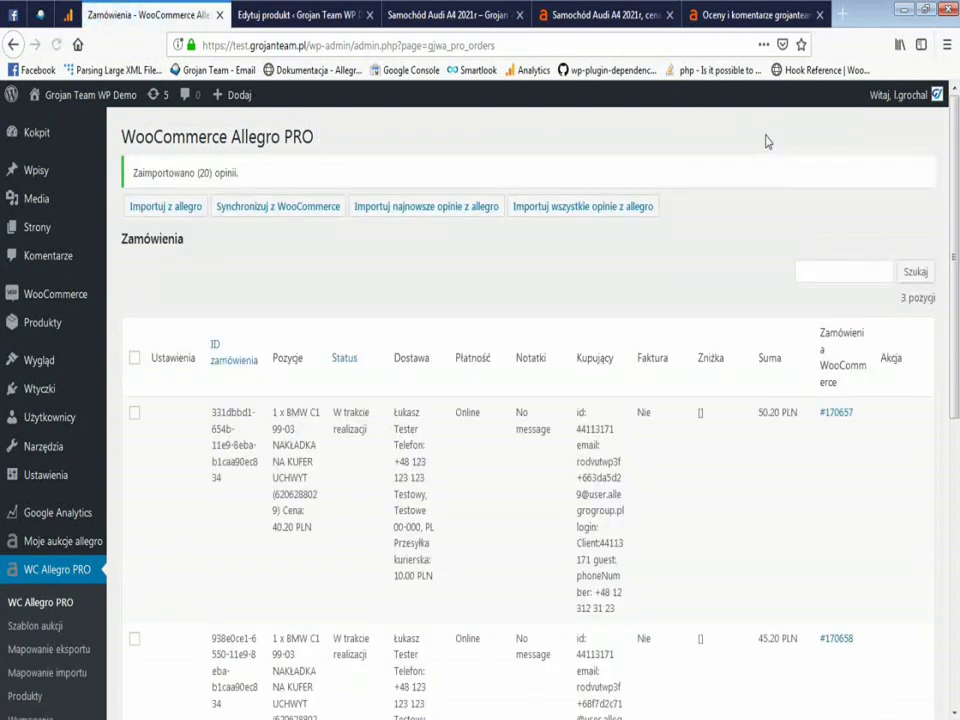
drag(239, 173, 115, 190)
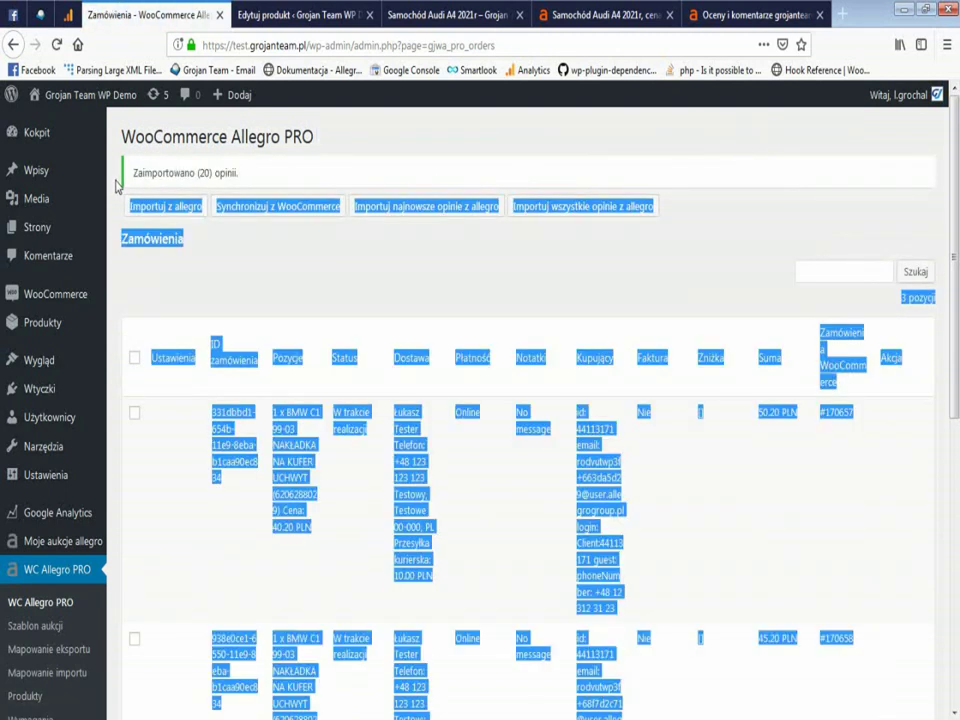
triple_click(152, 176)
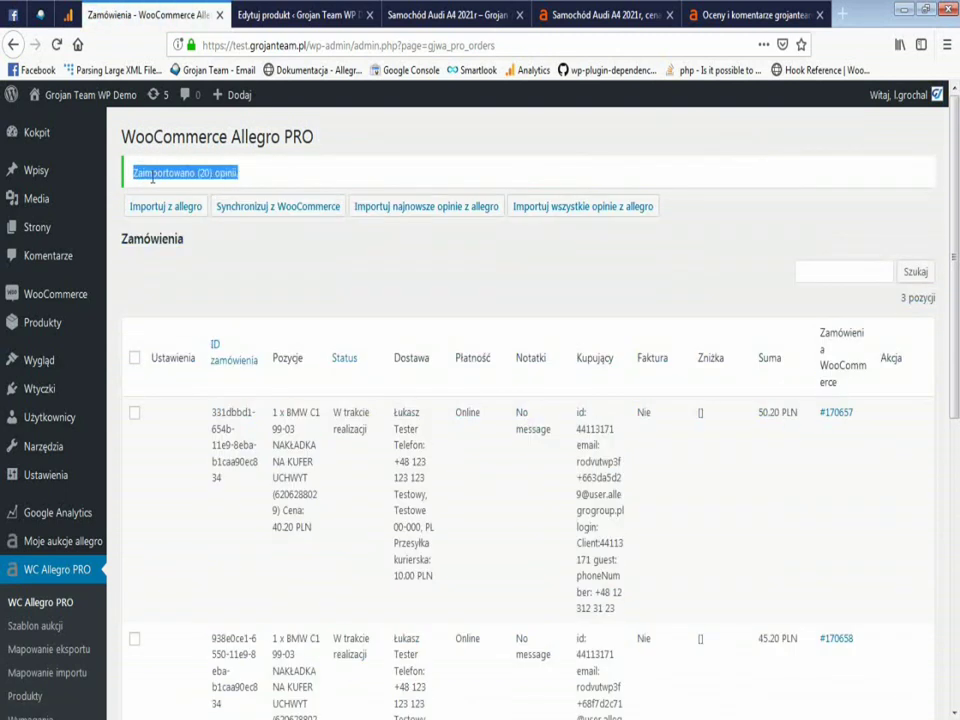
click(153, 172)
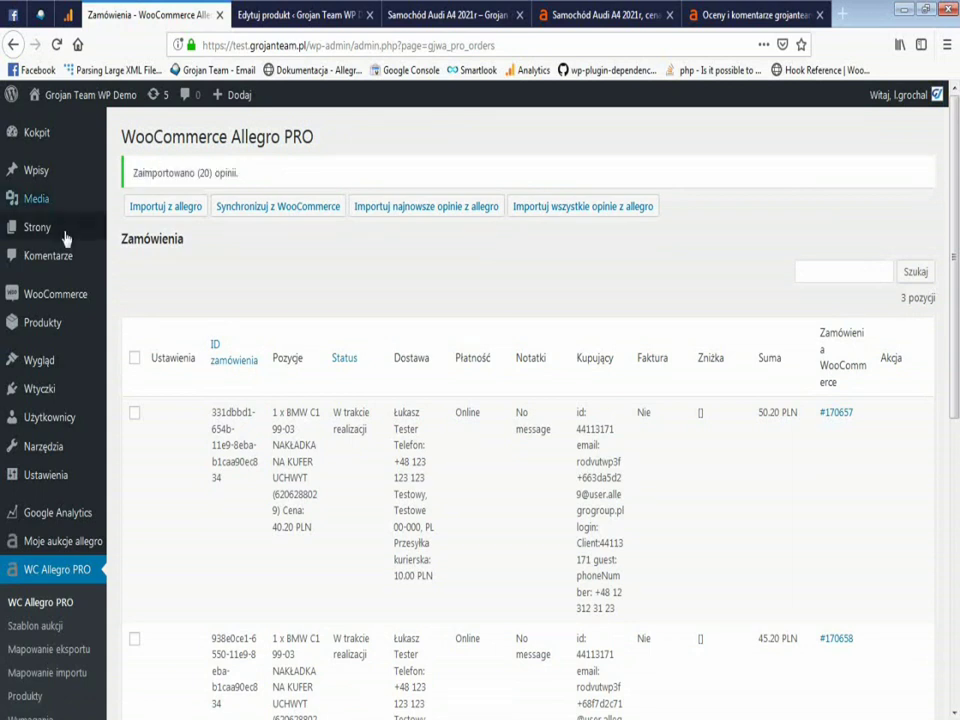
Open the site's comments list and examine the imported reviews and the products they are assigned to.
click(42, 258)
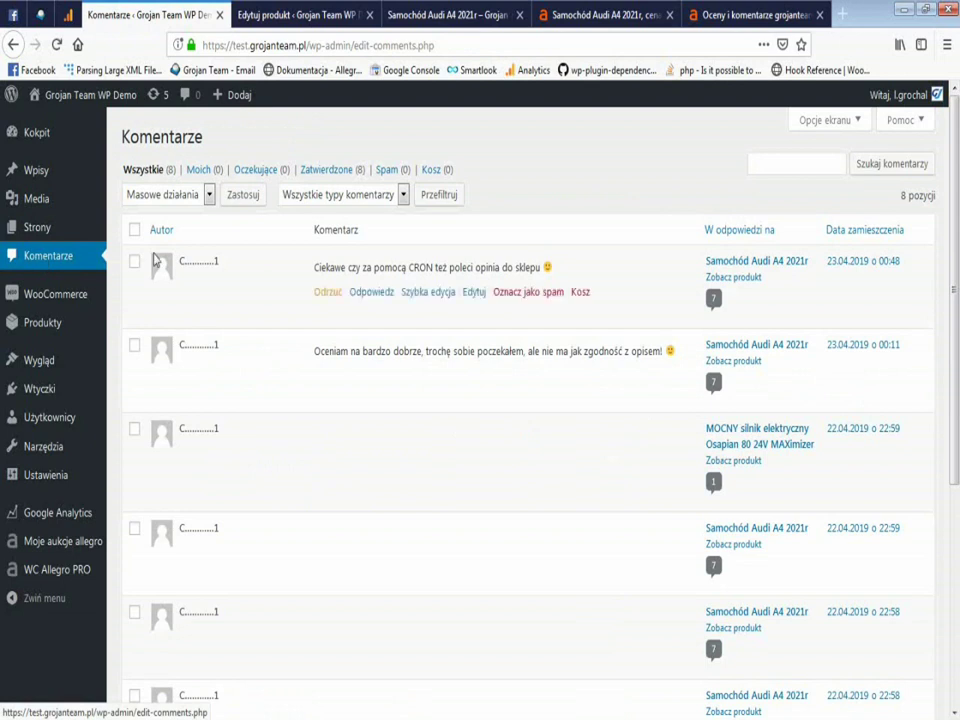
mouse_move(489, 257)
scroll(571, 271, down, 5)
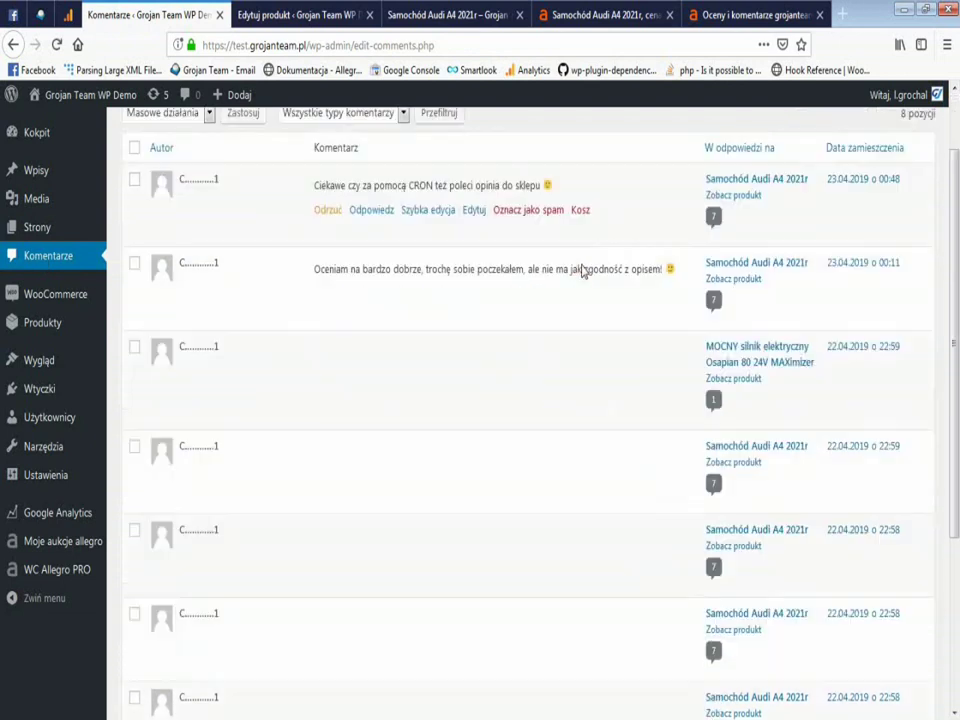
scroll(581, 270, down, 2)
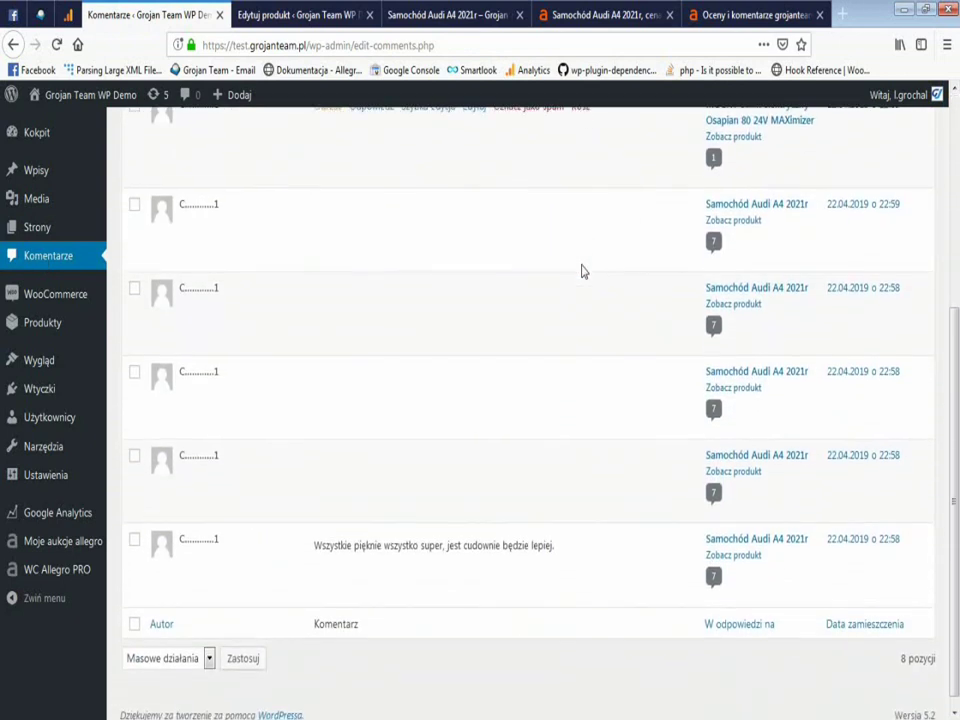
mouse_move(383, 528)
scroll(381, 525, up, 3)
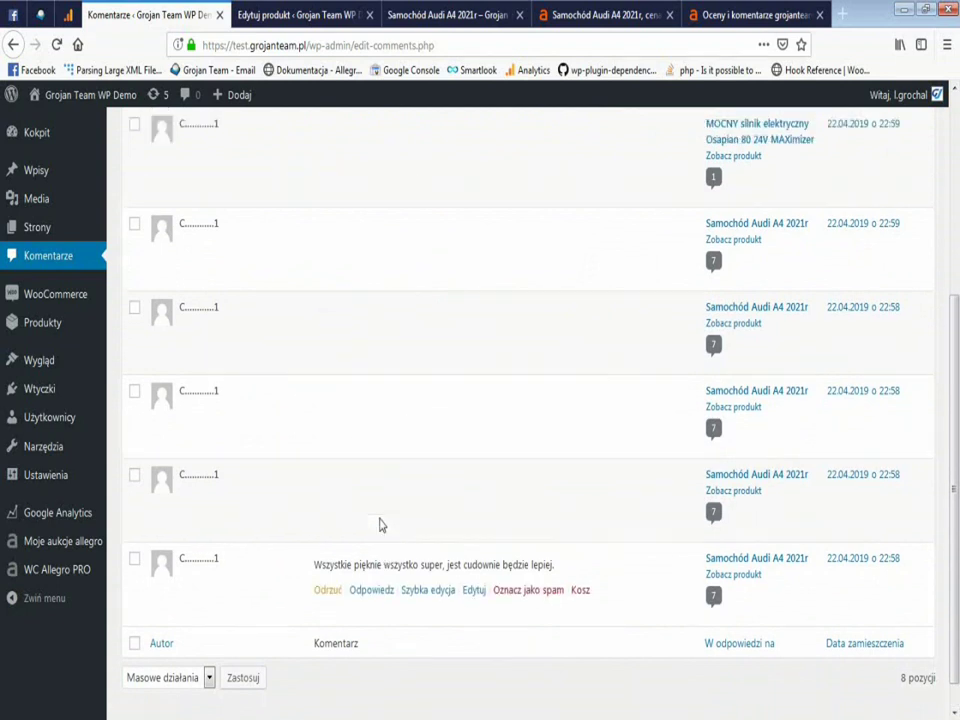
Finish checking the comments list, switch to the shop's Samochód Audi A4 2021r product page and reload it.
mouse_move(369, 437)
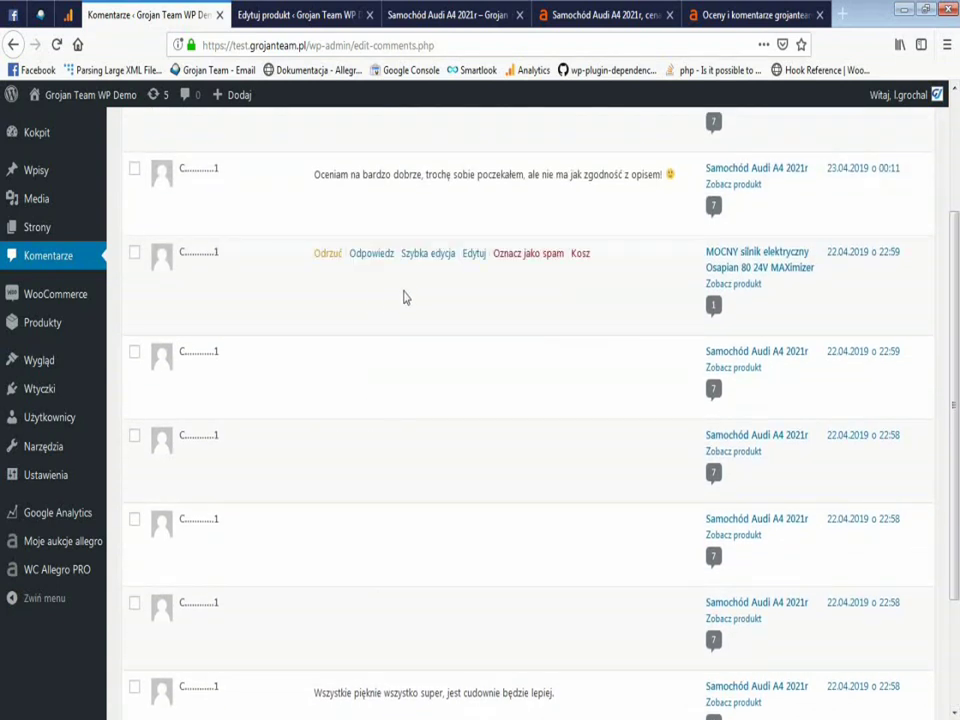
scroll(489, 321, up, 3)
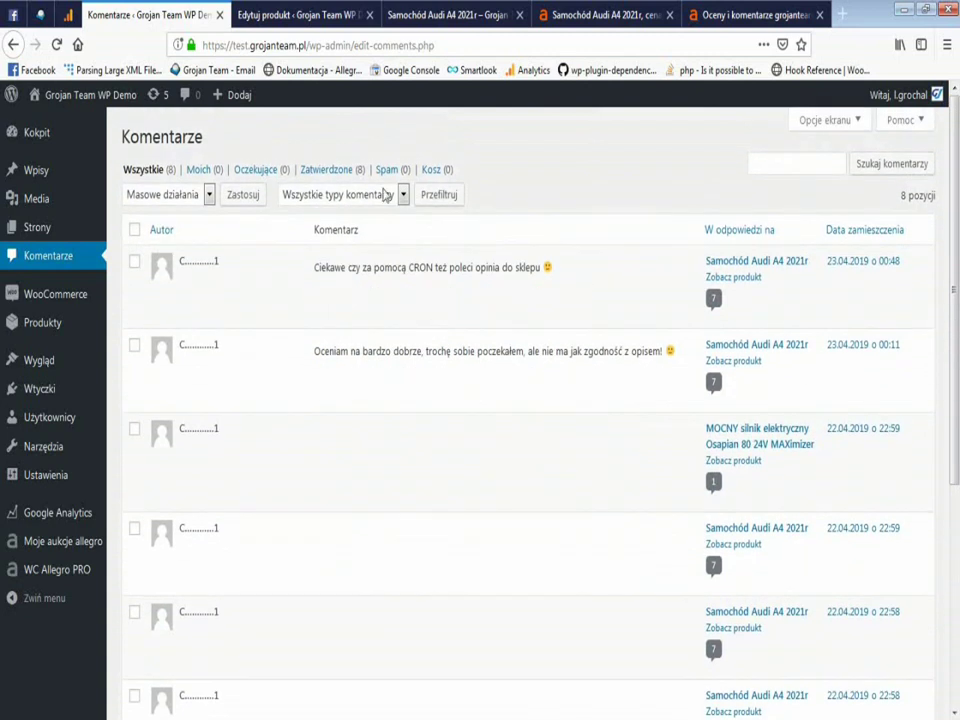
click(455, 14)
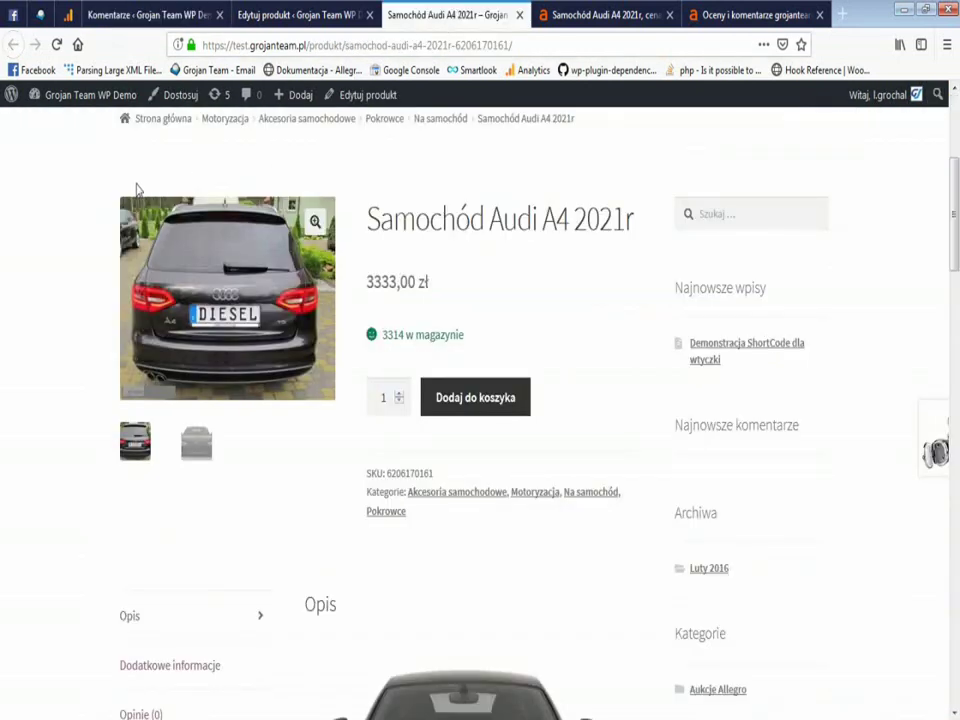
drag(520, 345, 527, 339)
click(535, 336)
click(58, 44)
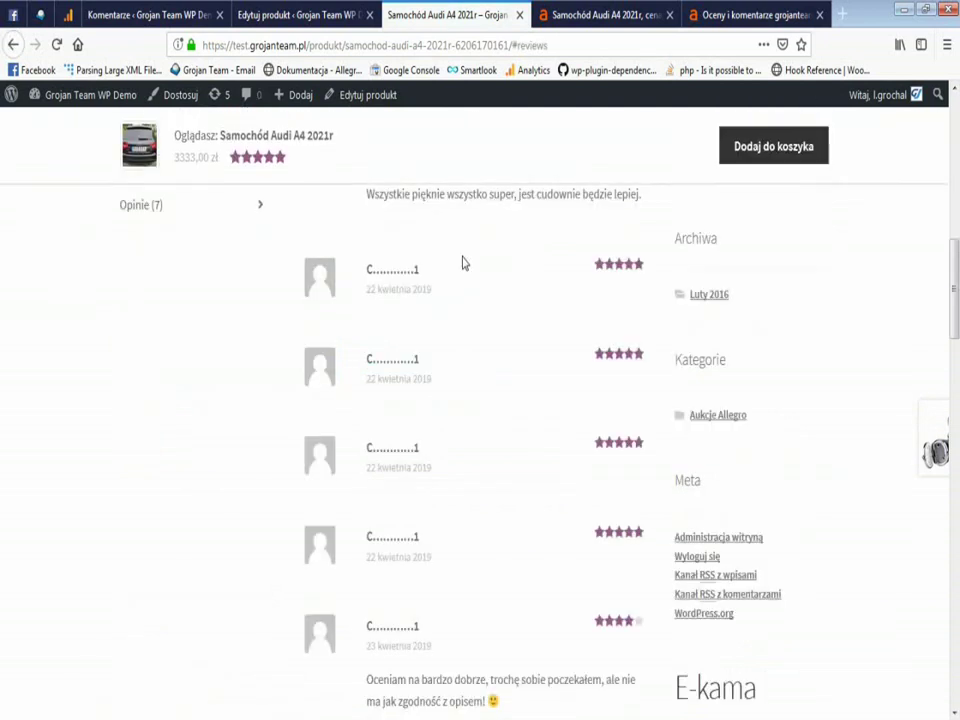
Examine the star ratings and comment texts of the reviews under Opinie on the Samochód Audi A4 2021r product page.
scroll(462, 263, down, 2)
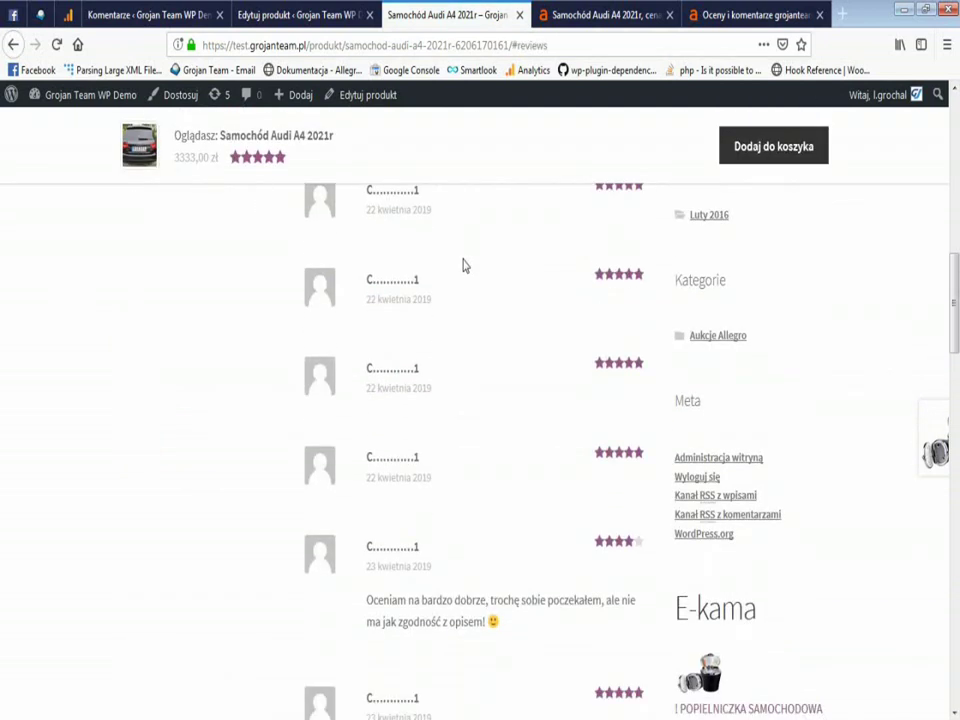
scroll(462, 264, down, 5)
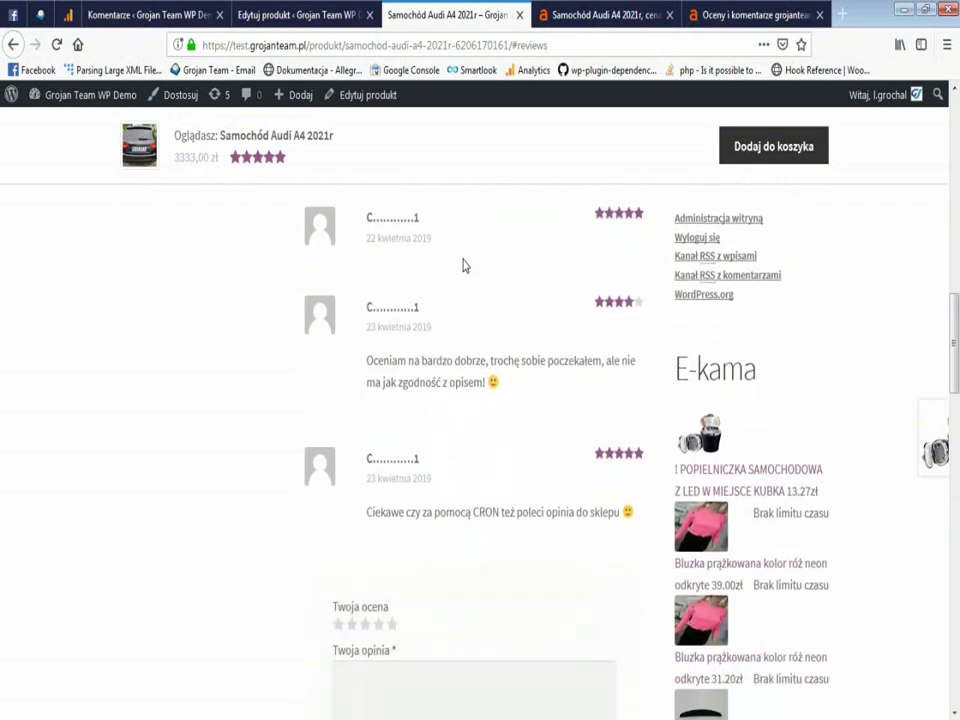
drag(448, 360, 435, 382)
click(514, 379)
click(354, 358)
drag(630, 512, 512, 512)
click(626, 508)
drag(626, 510, 467, 512)
click(346, 519)
Check the text of the first review and compare the dates shown on the first, second and last reviews.
scroll(440, 488, up, 8)
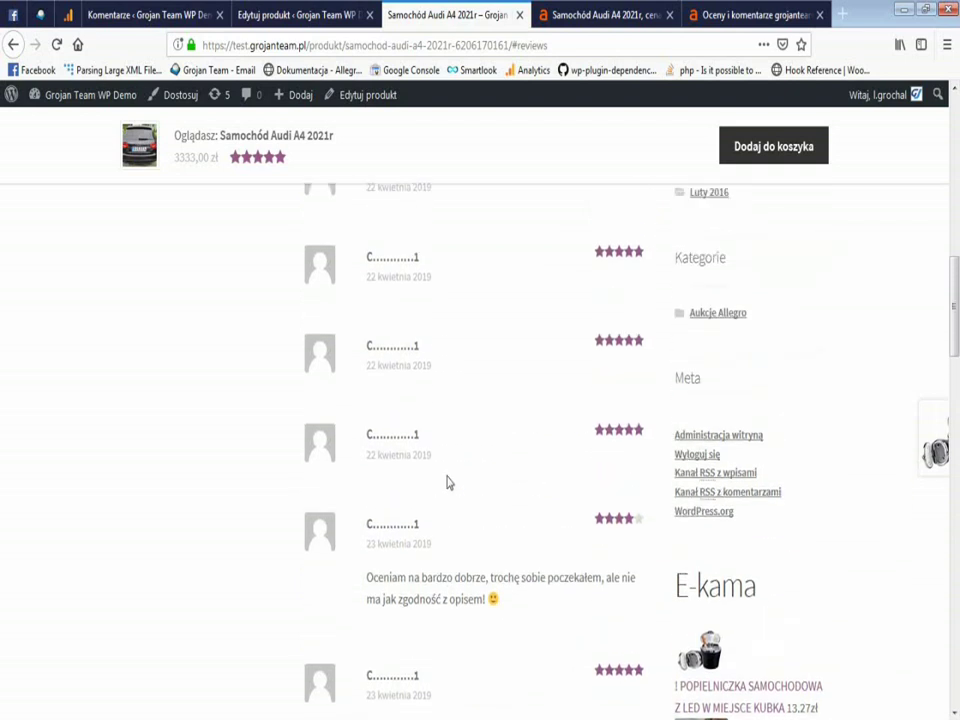
drag(366, 375, 650, 356)
click(576, 355)
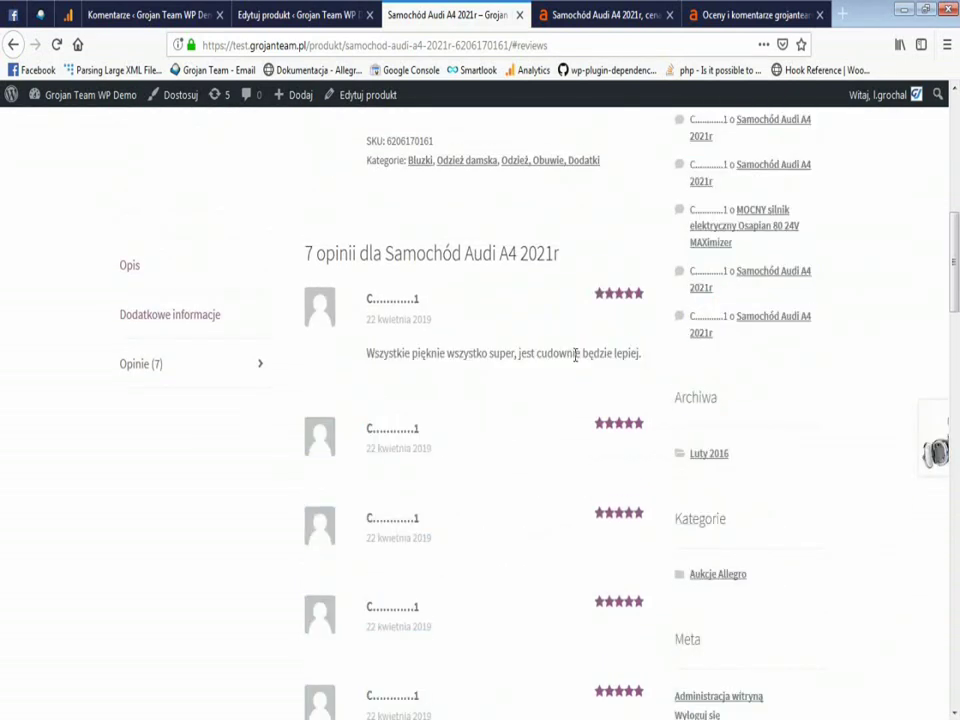
drag(366, 319, 463, 324)
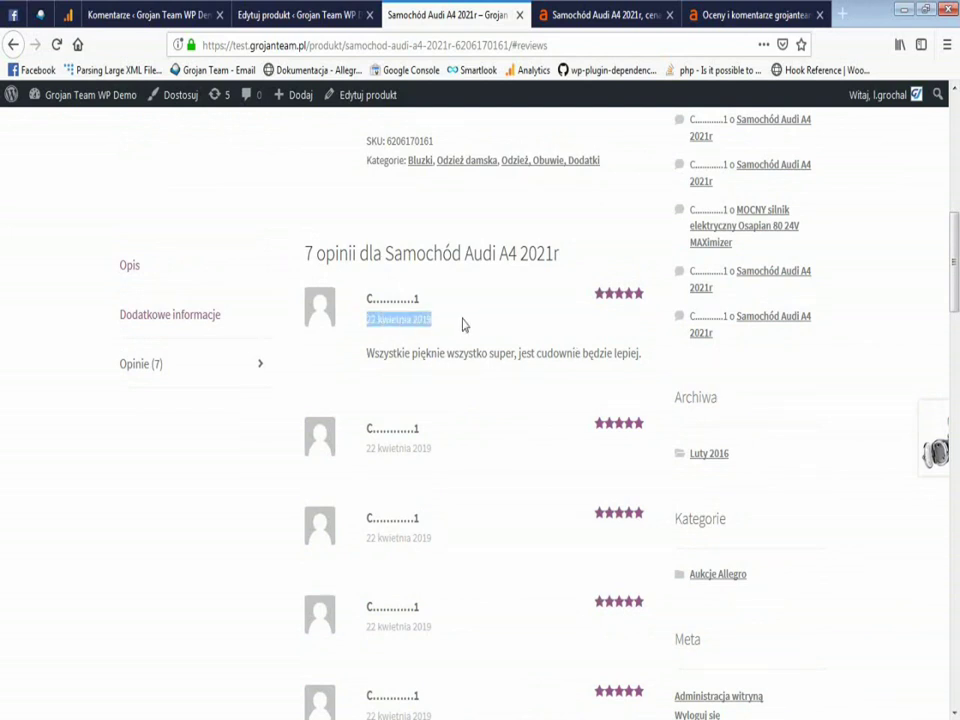
triple_click(396, 456)
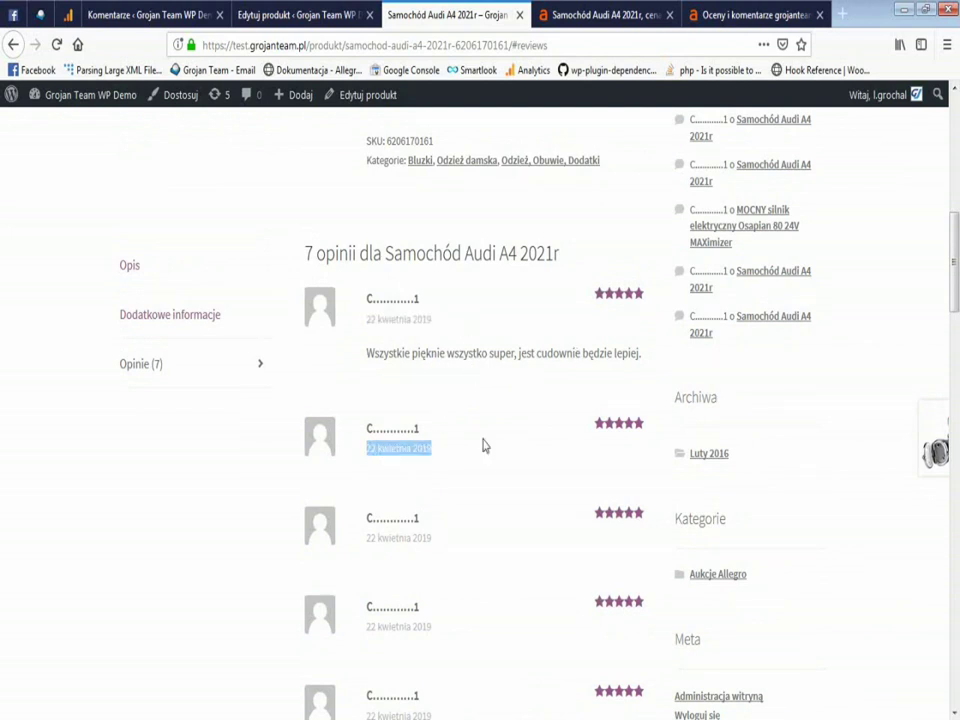
scroll(482, 445, down, 5)
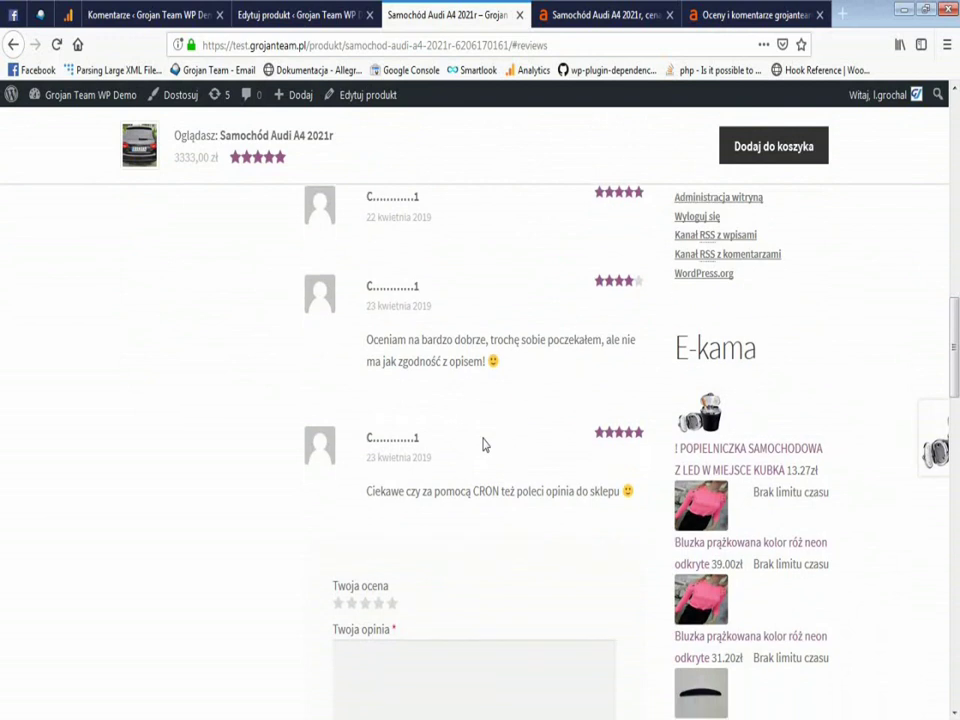
scroll(482, 445, down, 1)
double_click(383, 400)
triple_click(393, 400)
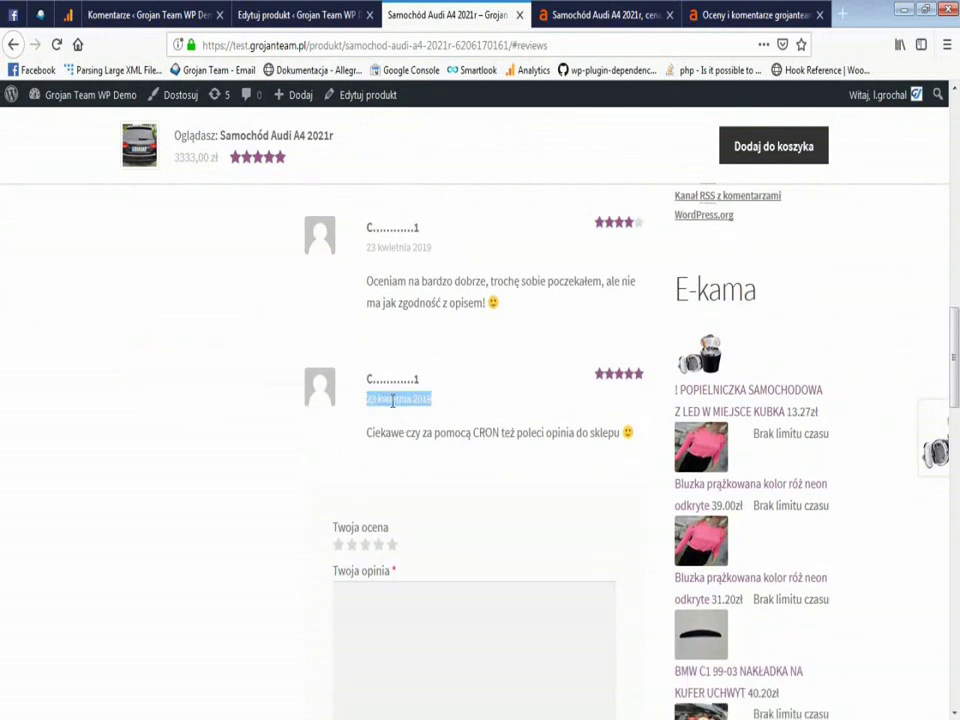
click(474, 405)
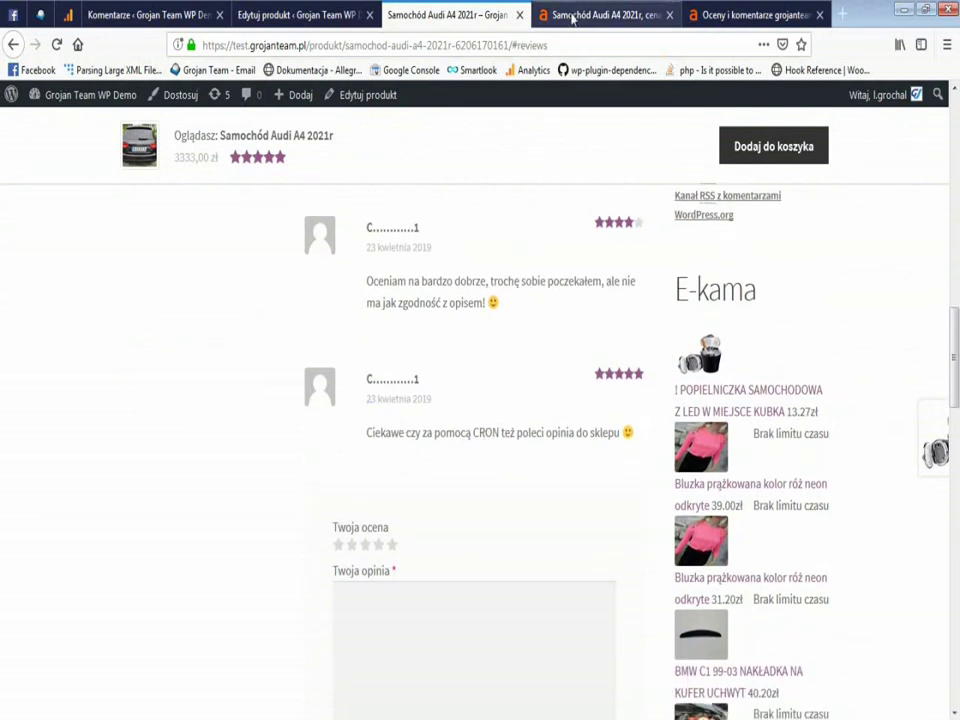
Switch to the Allegro offer for Samochód Audi A4 2021r and look through its second photo and description.
click(572, 16)
mouse_move(516, 258)
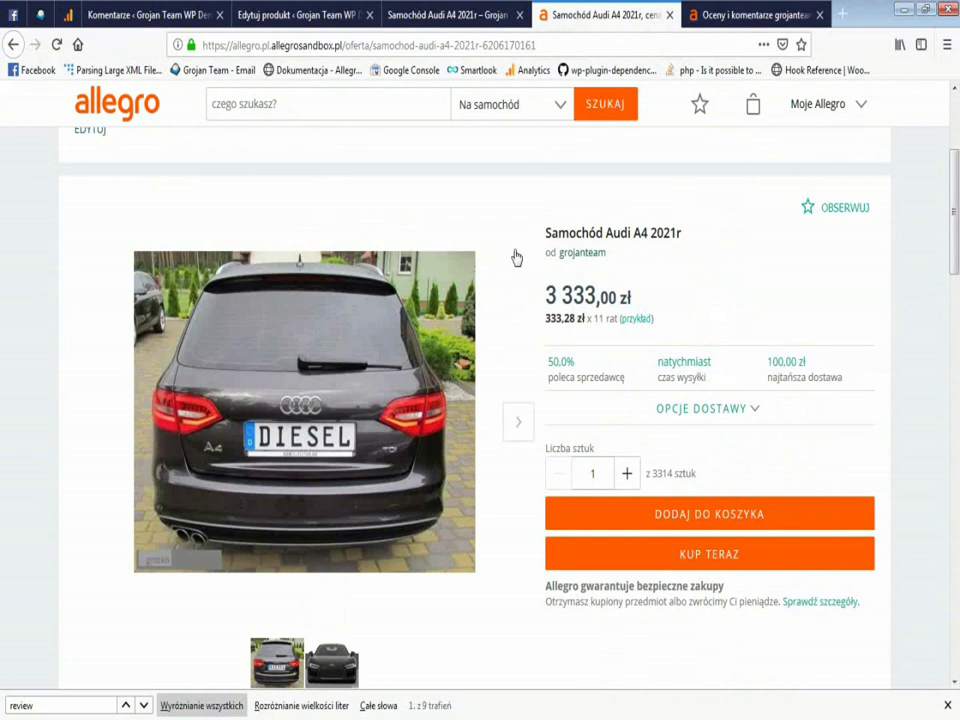
scroll(516, 258, down, 5)
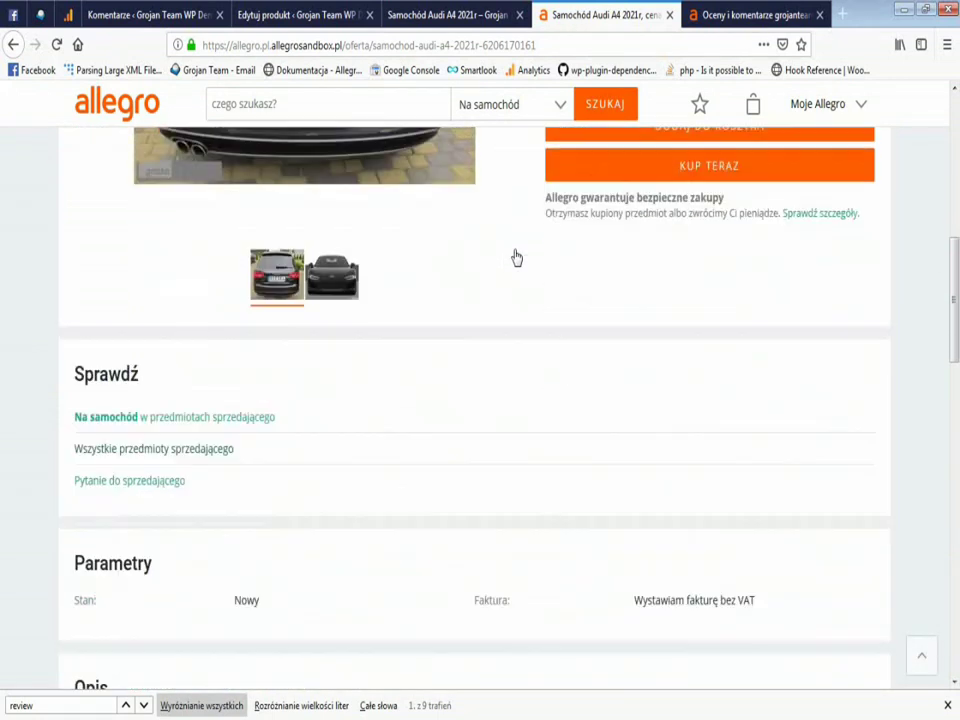
click(353, 196)
scroll(450, 231, up, 5)
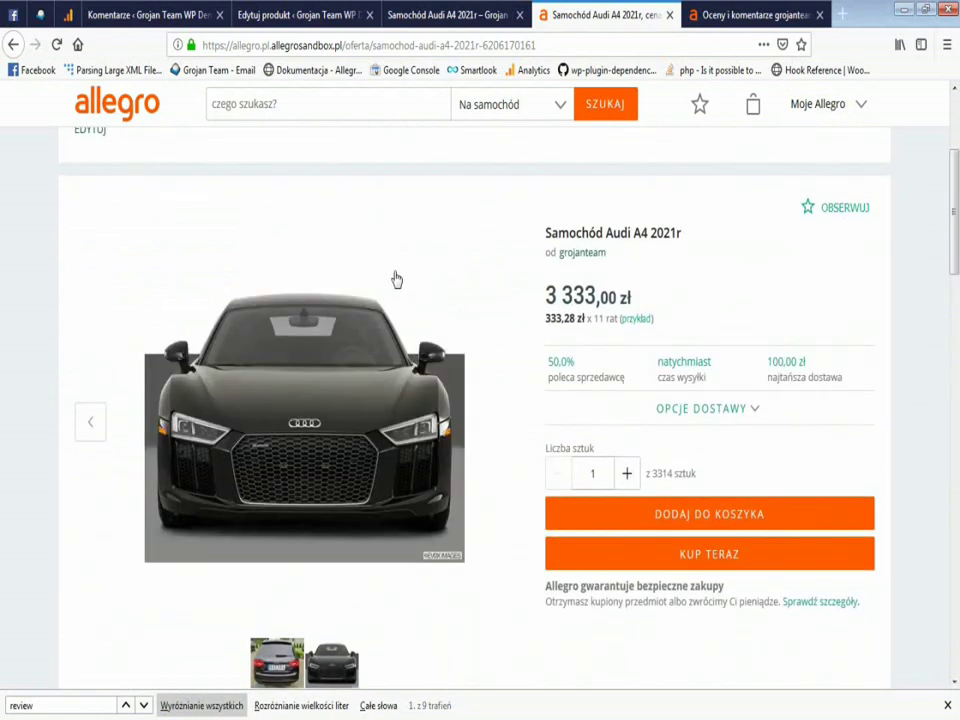
scroll(394, 279, down, 6)
scroll(394, 279, down, 3)
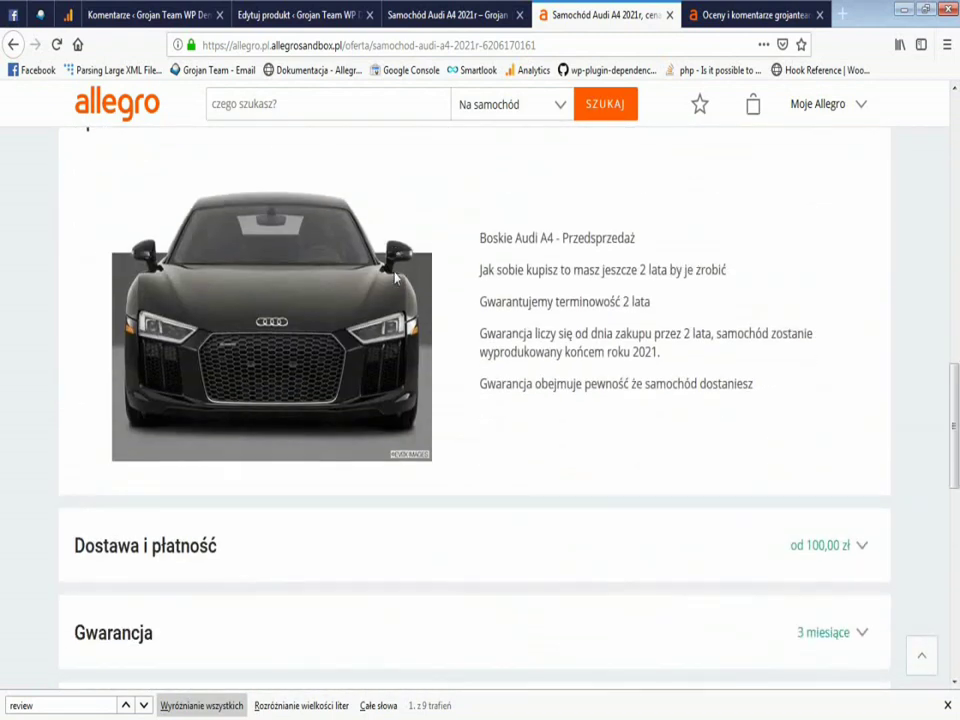
Expand the offer's O sprzedającym section and examine the seller's recommendation percentage and ratings.
scroll(396, 279, down, 5)
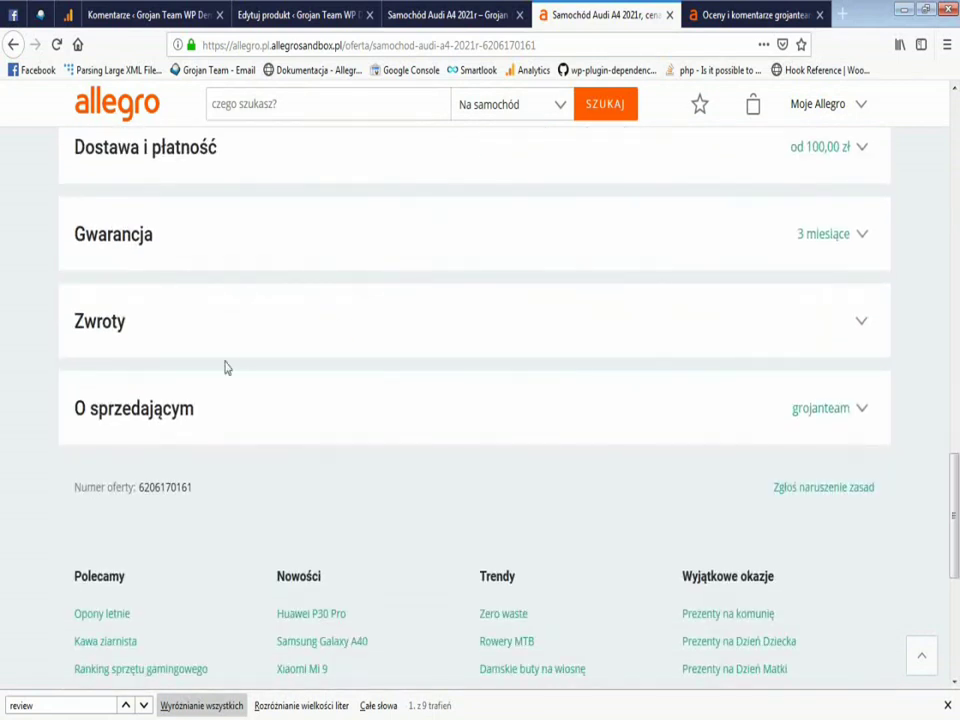
click(152, 414)
scroll(677, 332, down, 3)
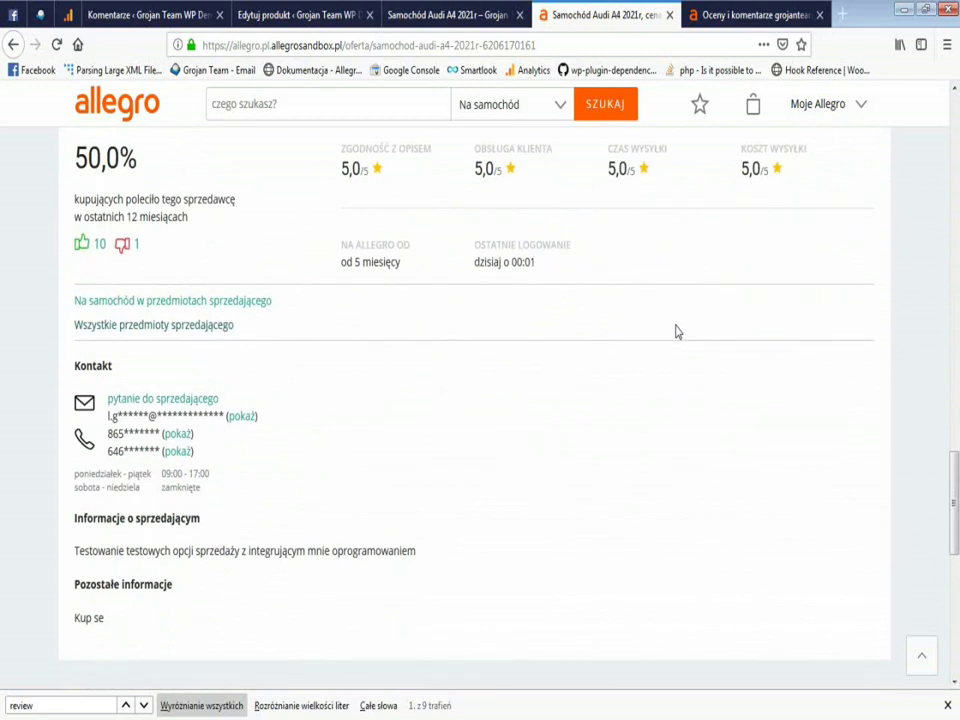
drag(85, 162, 155, 167)
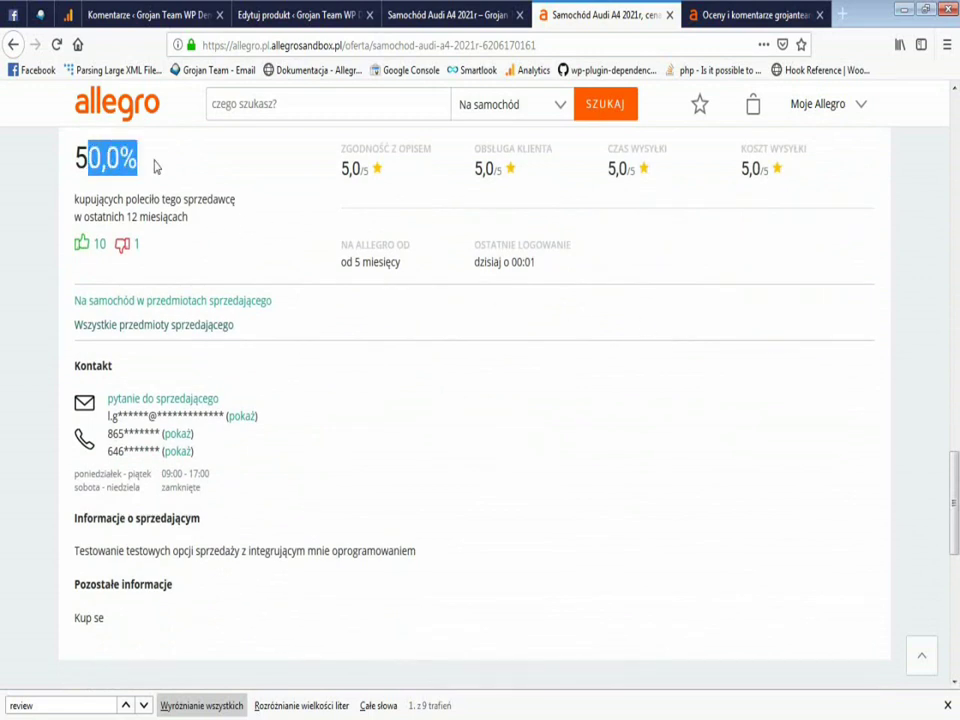
scroll(452, 321, up, 2)
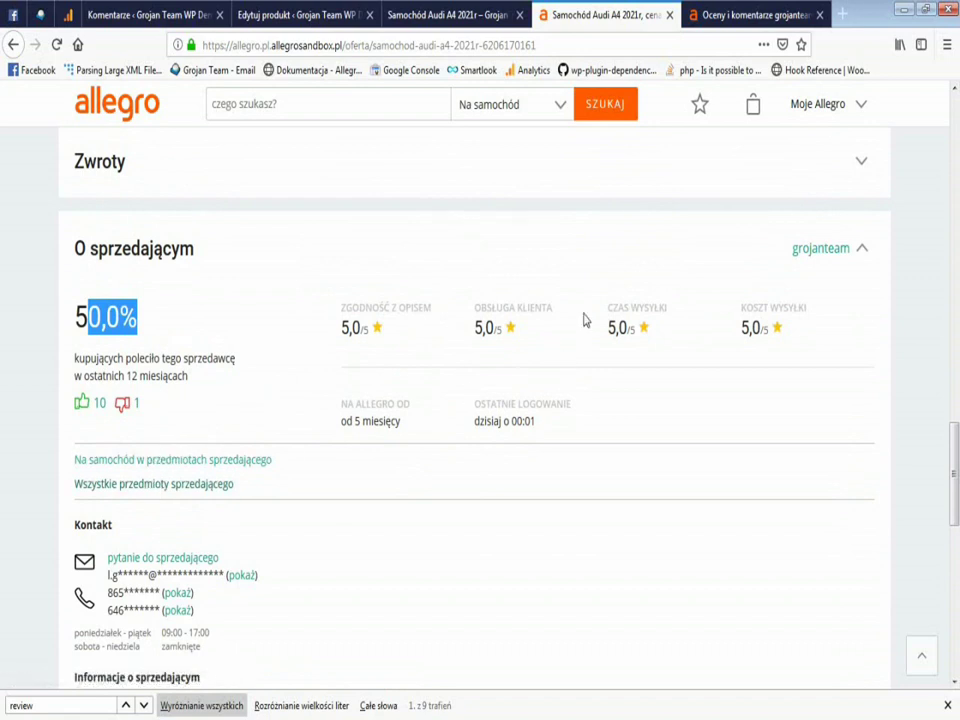
scroll(610, 310, up, 8)
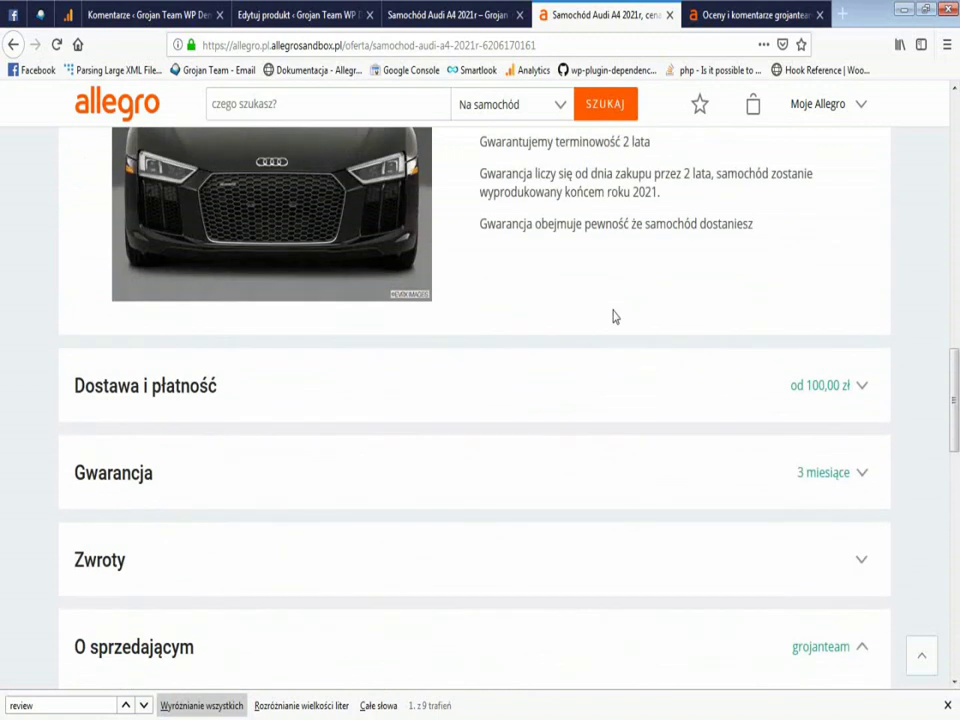
scroll(614, 310, up, 11)
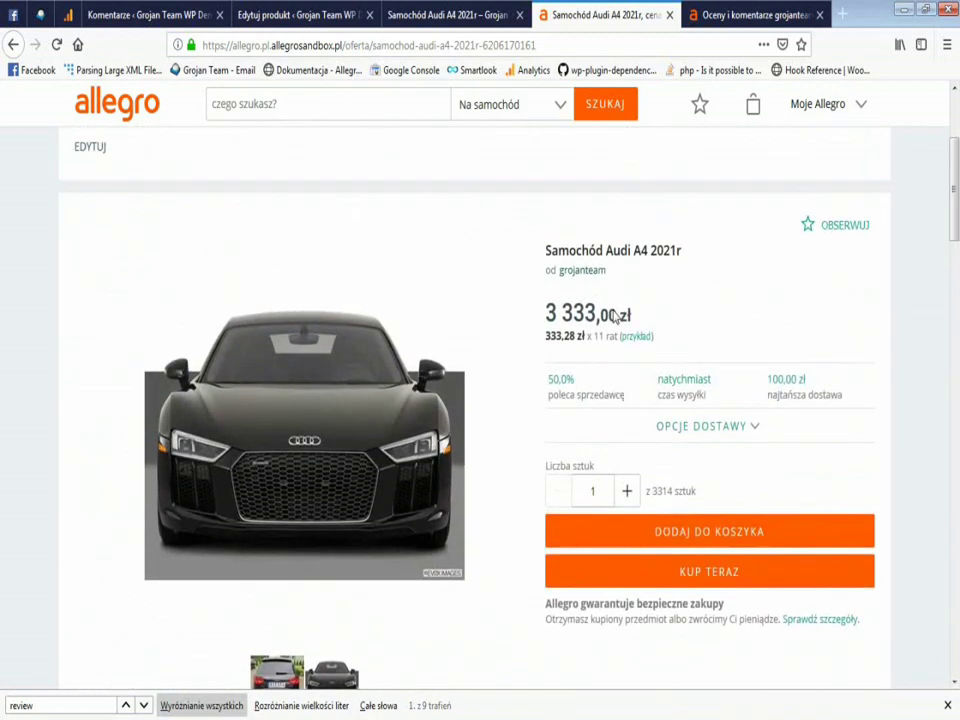
scroll(614, 314, up, 1)
Switch to the grojanteam Oceny i komentarze page on Allegro and read through the ratings and linked offers in Lista ocen.
click(729, 13)
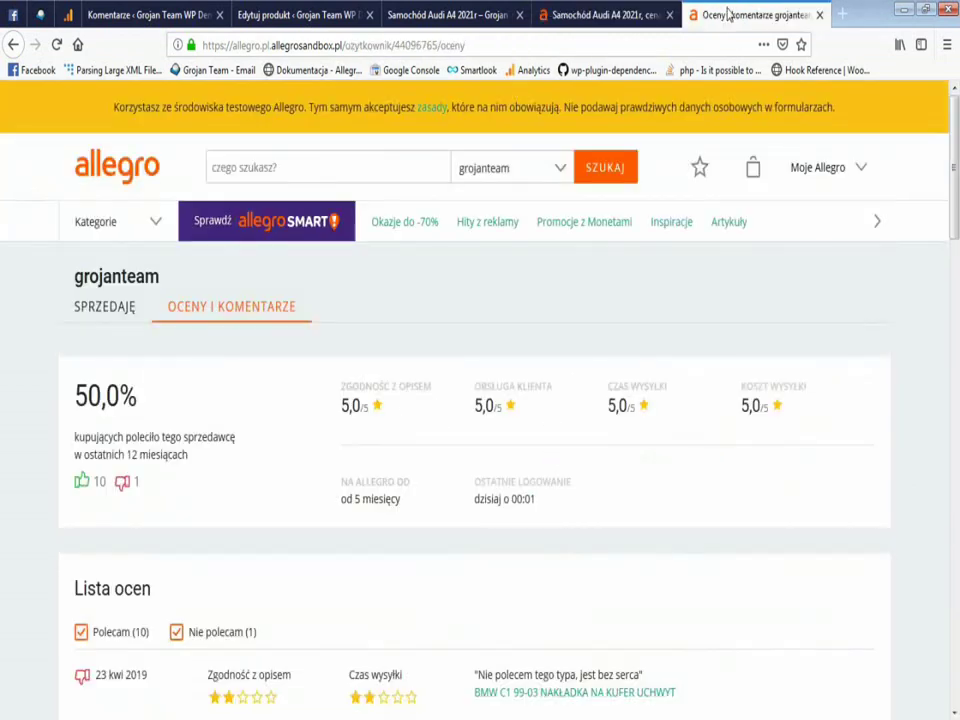
scroll(647, 180, down, 3)
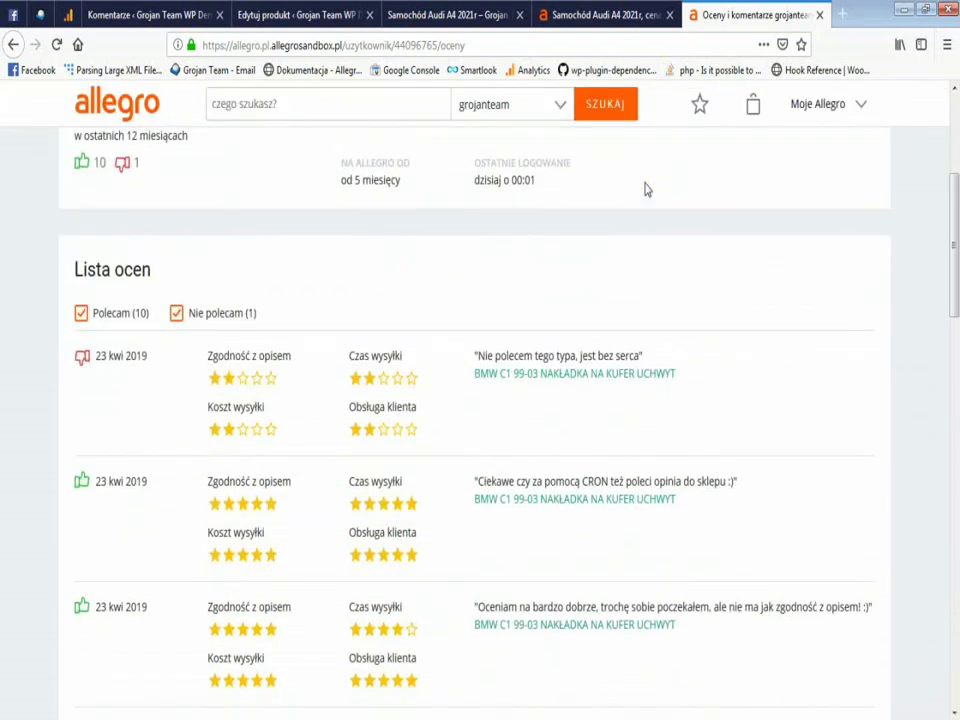
scroll(645, 189, down, 3)
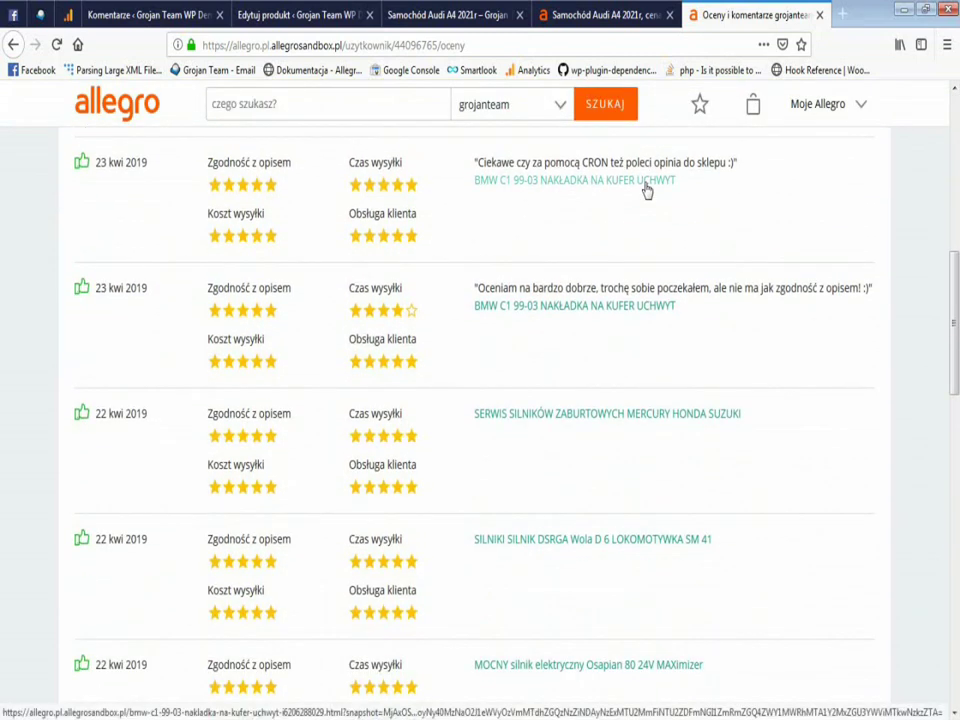
scroll(645, 190, down, 2)
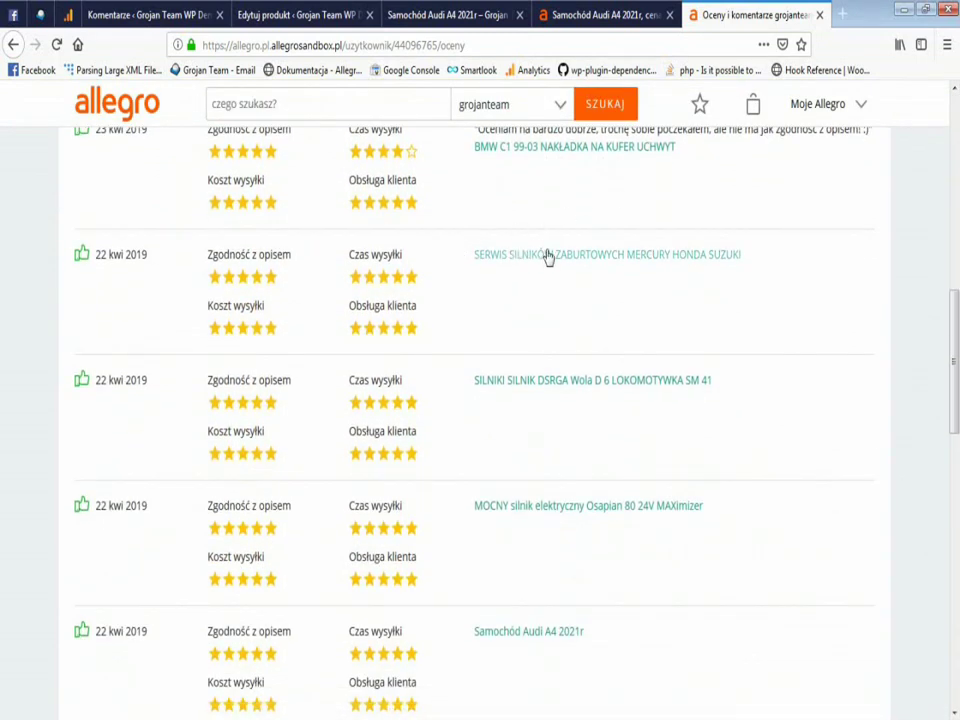